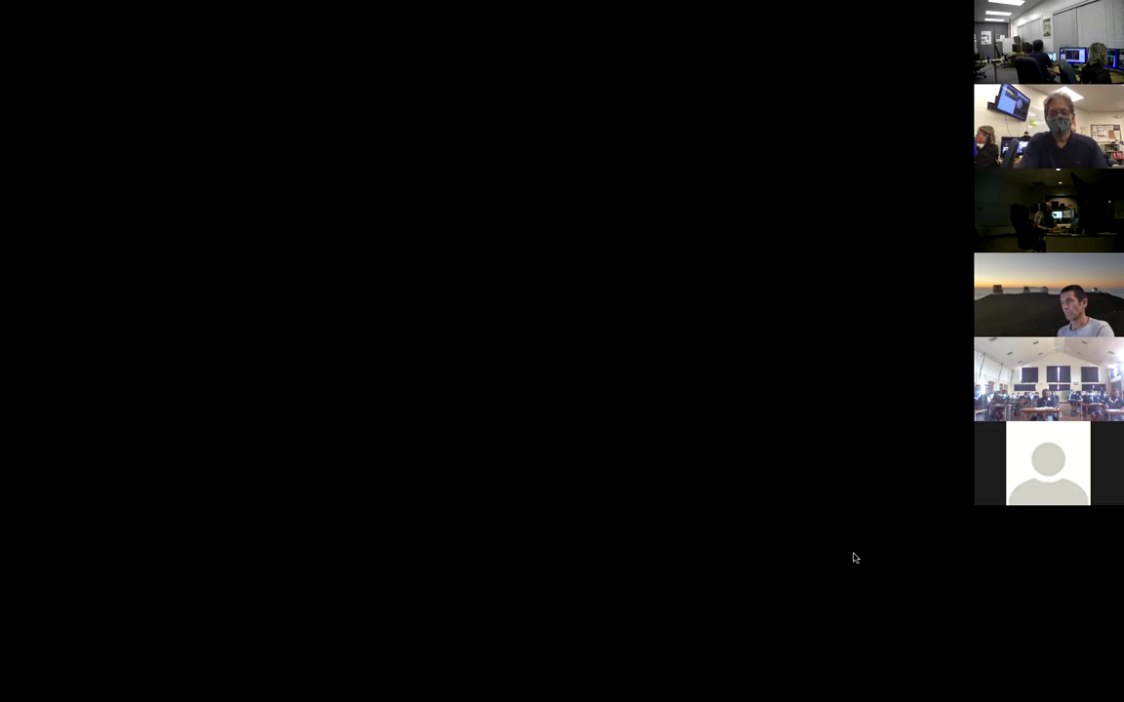
- Bring up the DEIMOS instrument control and check the progress of the pTH1 exposure
{"action": "key", "text": "super+Tab"}
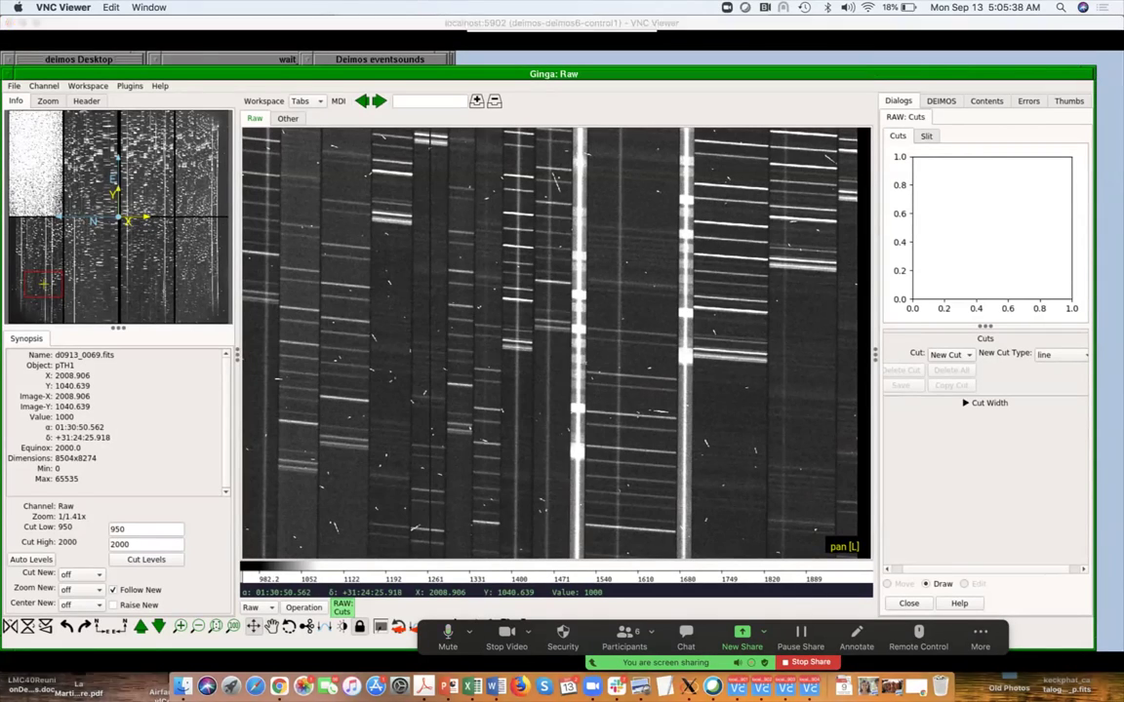
{"action": "key", "text": "super+grave"}
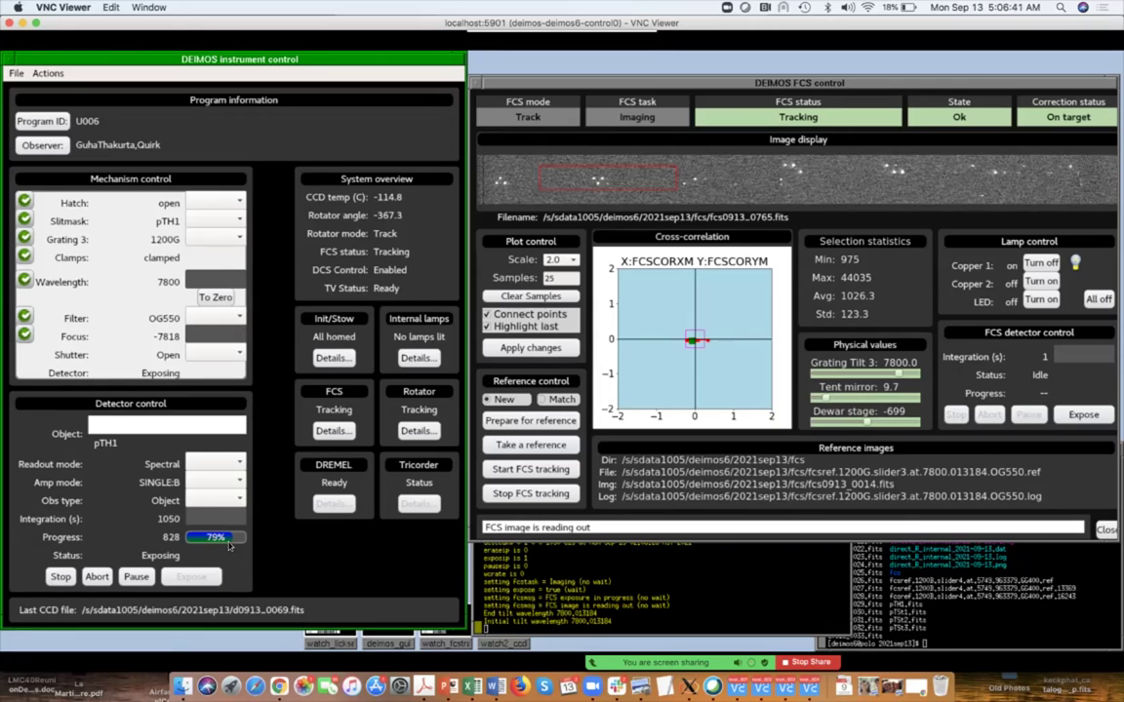
{"action": "mouse_move", "coordinate": [688, 610]}
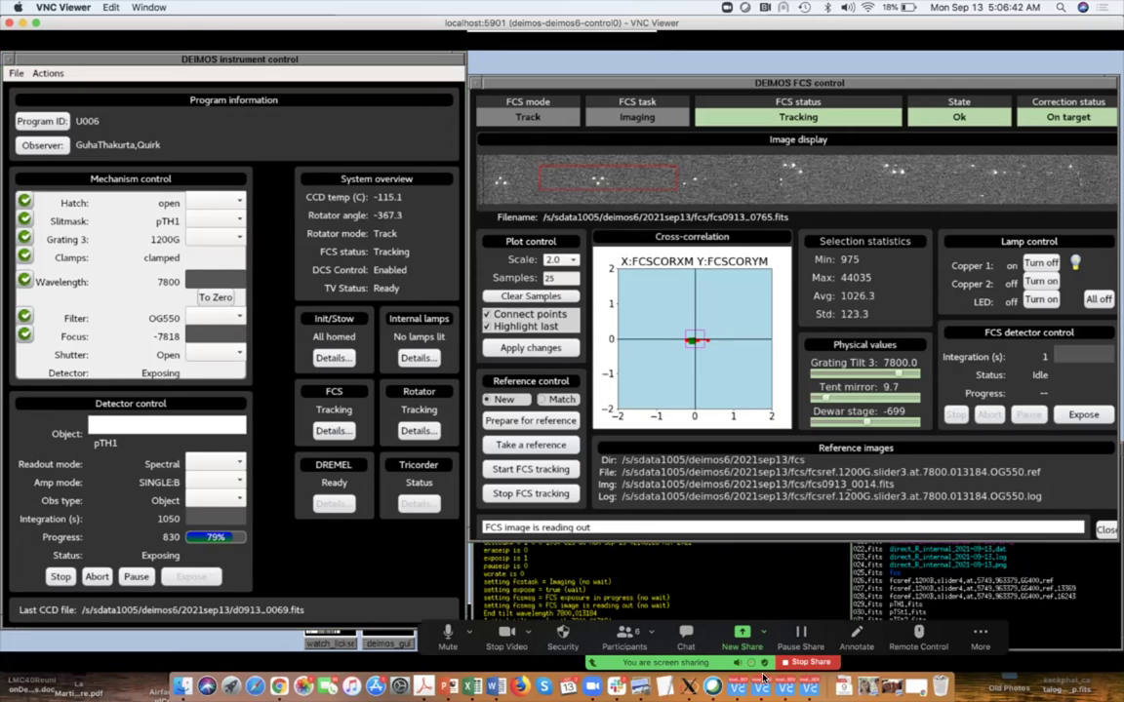
- Examine the slit spectra in the lower-left and near-centre detector regions of the raw image d0913_0069.fits in Ginga
{"action": "key", "text": "super+grave"}
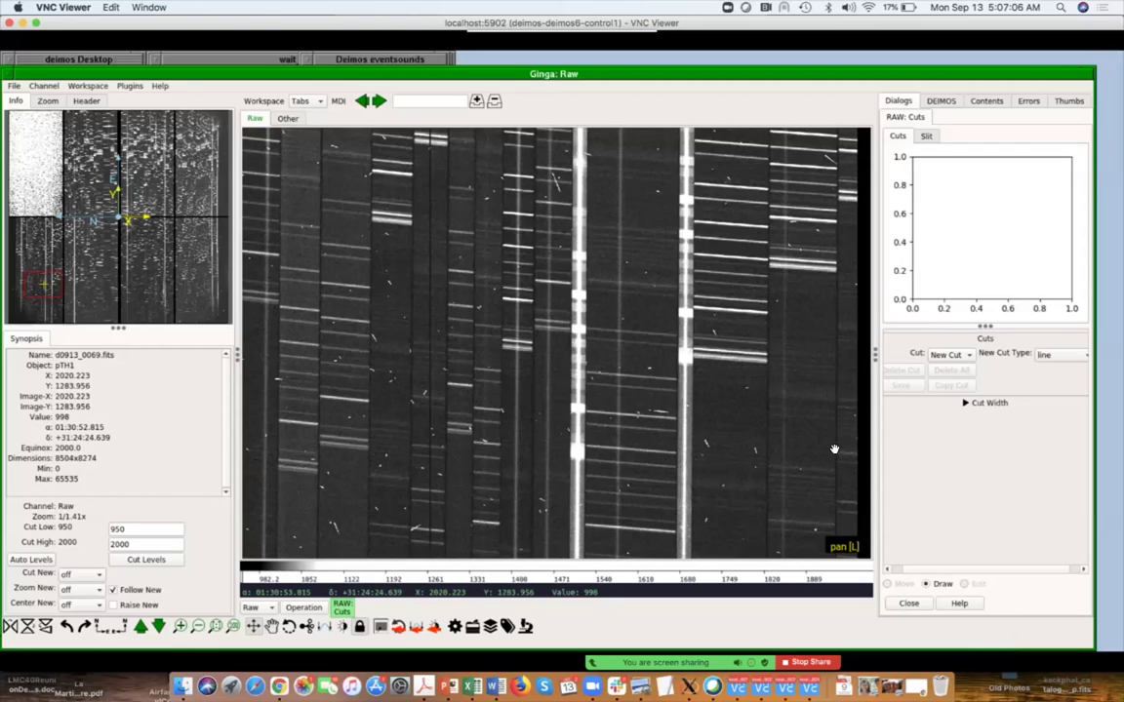
{"action": "left_click", "coordinate": [90, 239]}
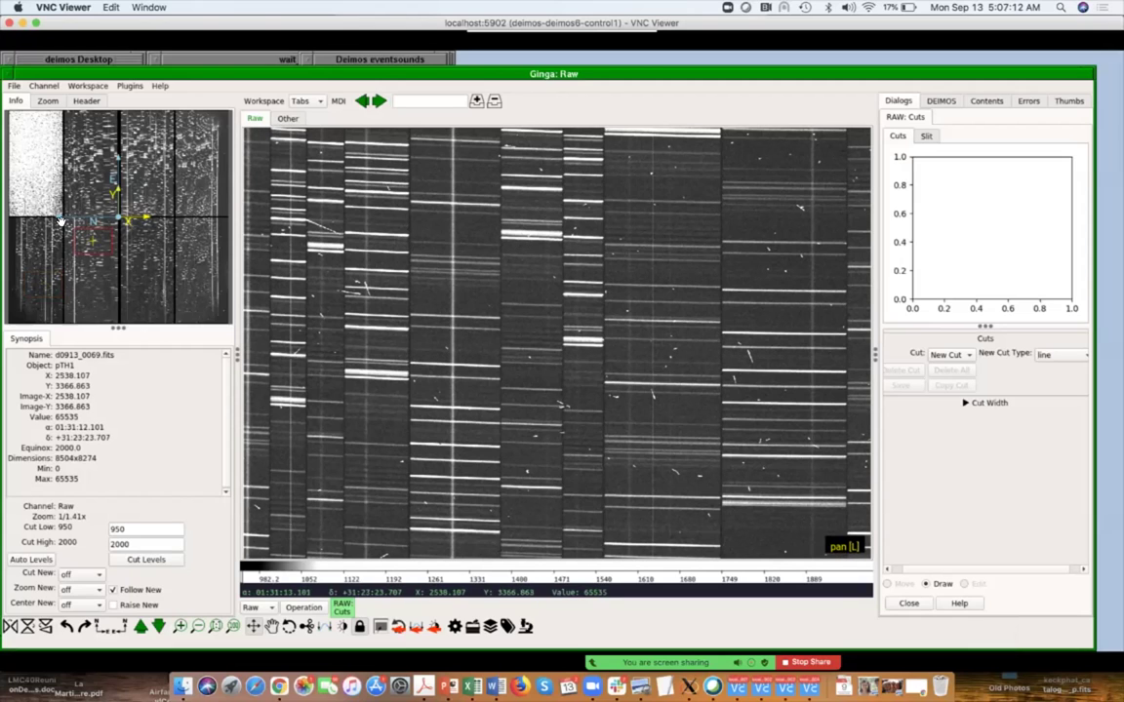
{"action": "left_click", "coordinate": [32, 279]}
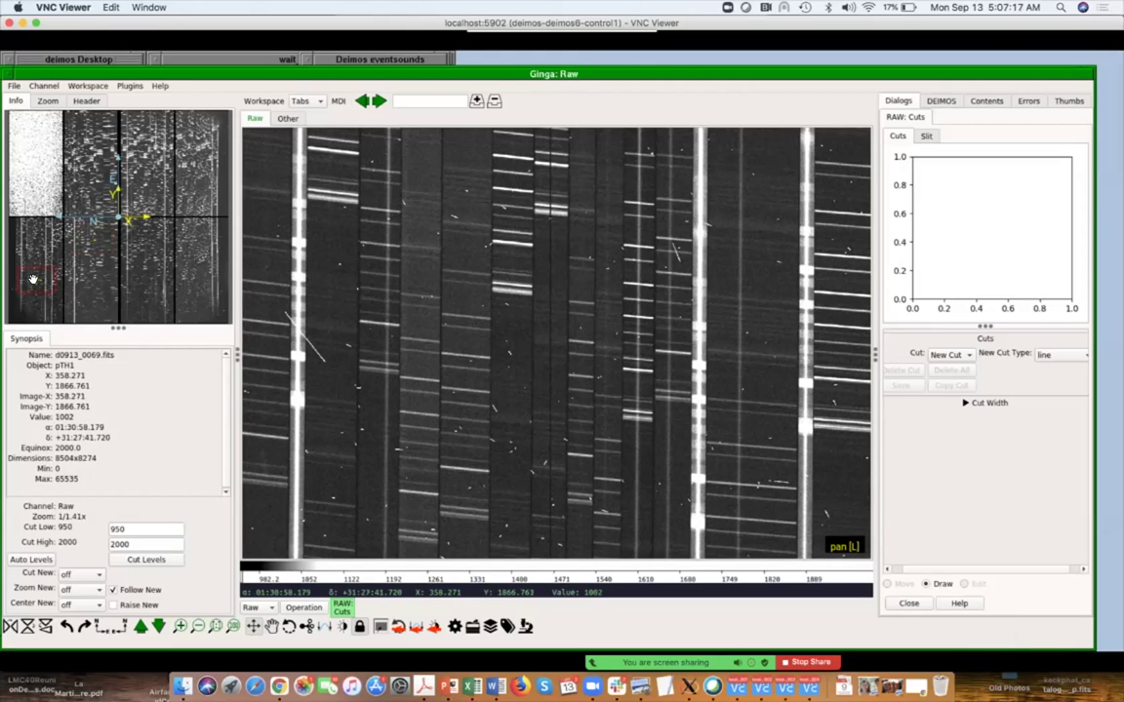
{"action": "left_click", "coordinate": [89, 231]}
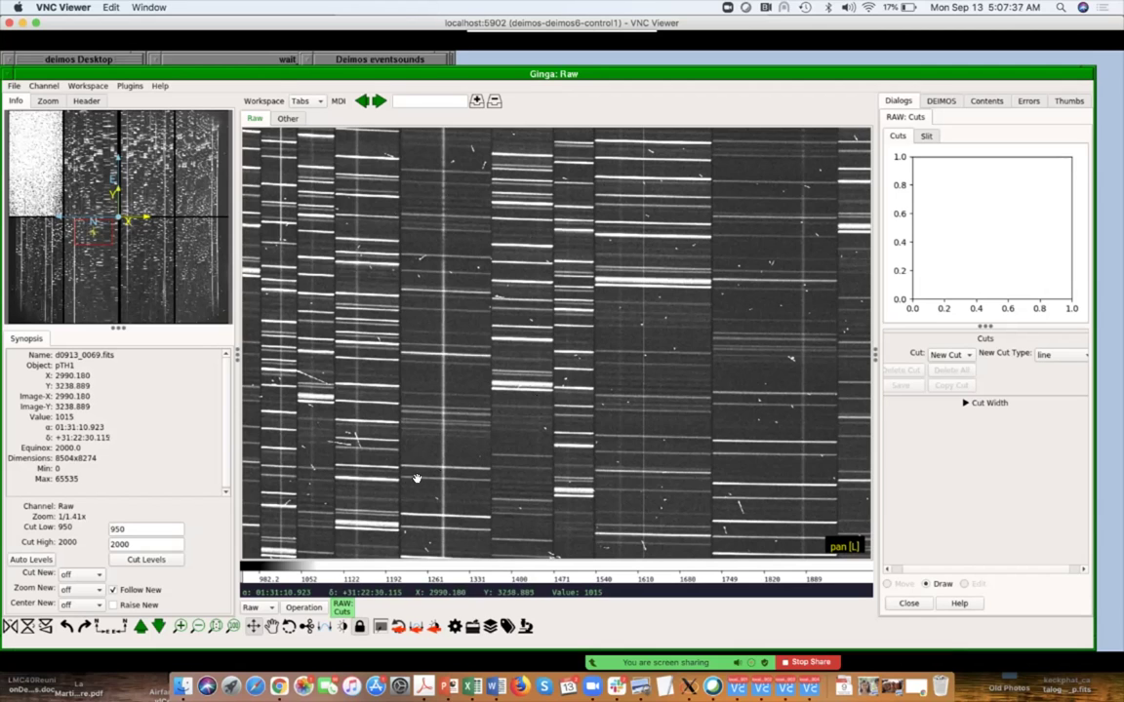
- Examine the whole detector mosaic of d0913_0069.fits, then its spectra at increasing magnification up to 1/3.41x
{"action": "scroll", "coordinate": [356, 437], "scroll_direction": "down", "scroll_amount": 1}
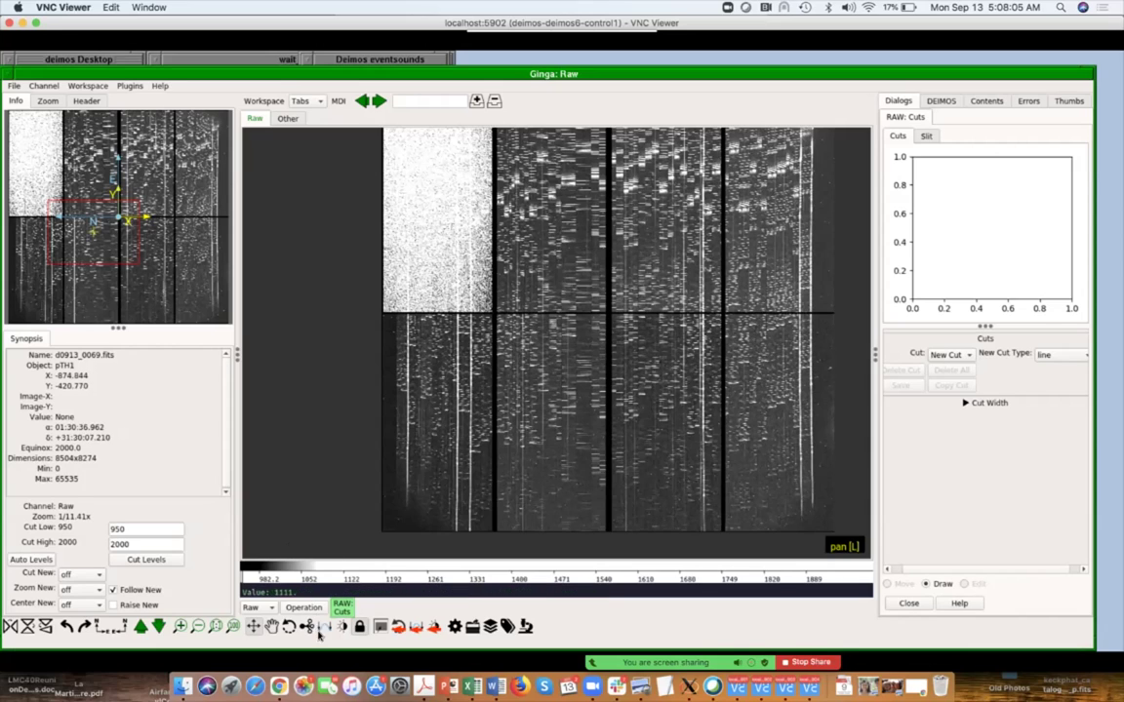
{"action": "left_click", "coordinate": [179, 626]}
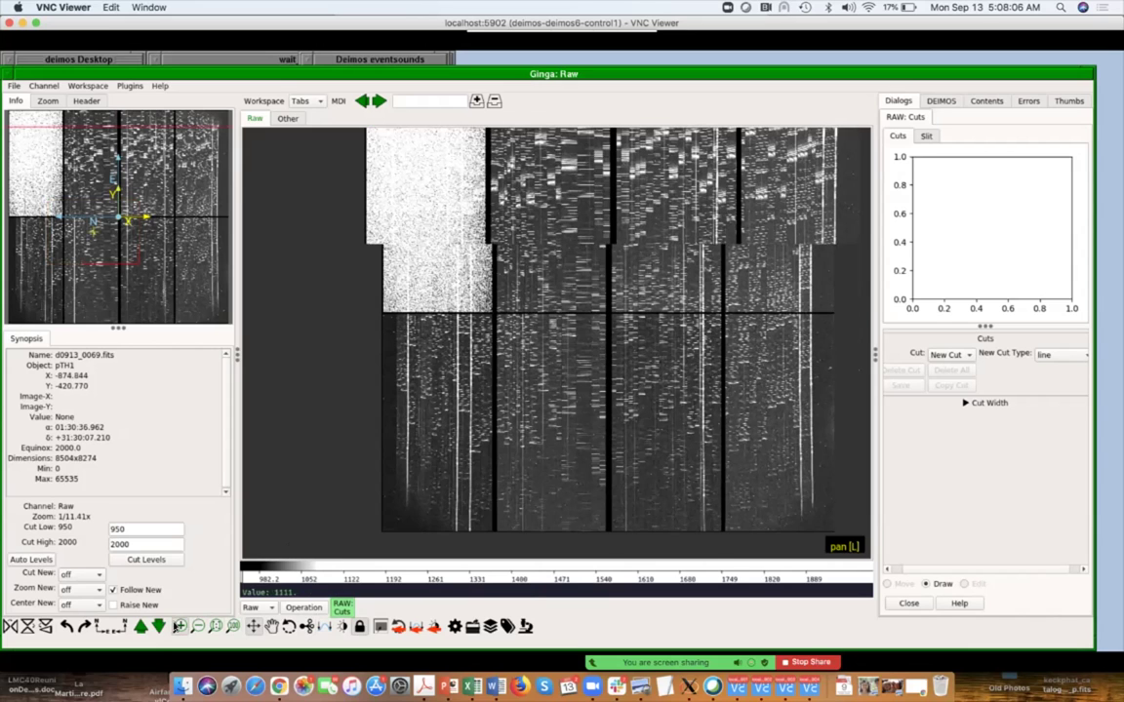
{"action": "left_click", "coordinate": [180, 625]}
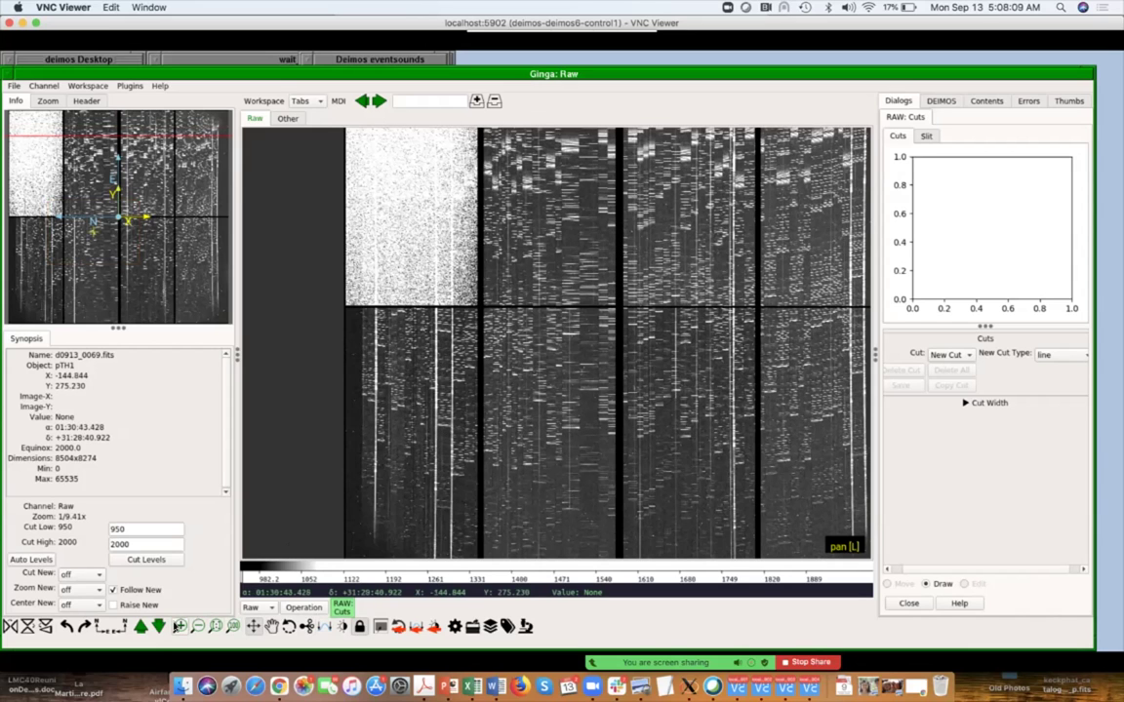
{"action": "left_click", "coordinate": [178, 626]}
{"action": "left_click", "coordinate": [179, 626]}
{"action": "left_click", "coordinate": [178, 627]}
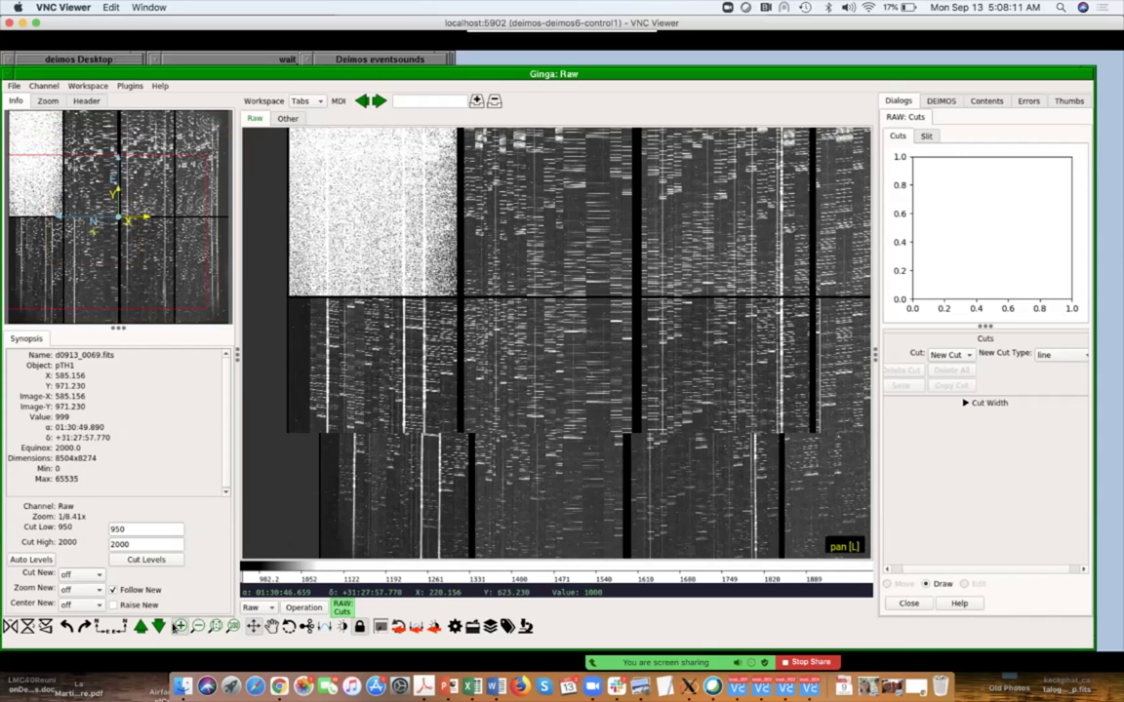
{"action": "left_click", "coordinate": [177, 627]}
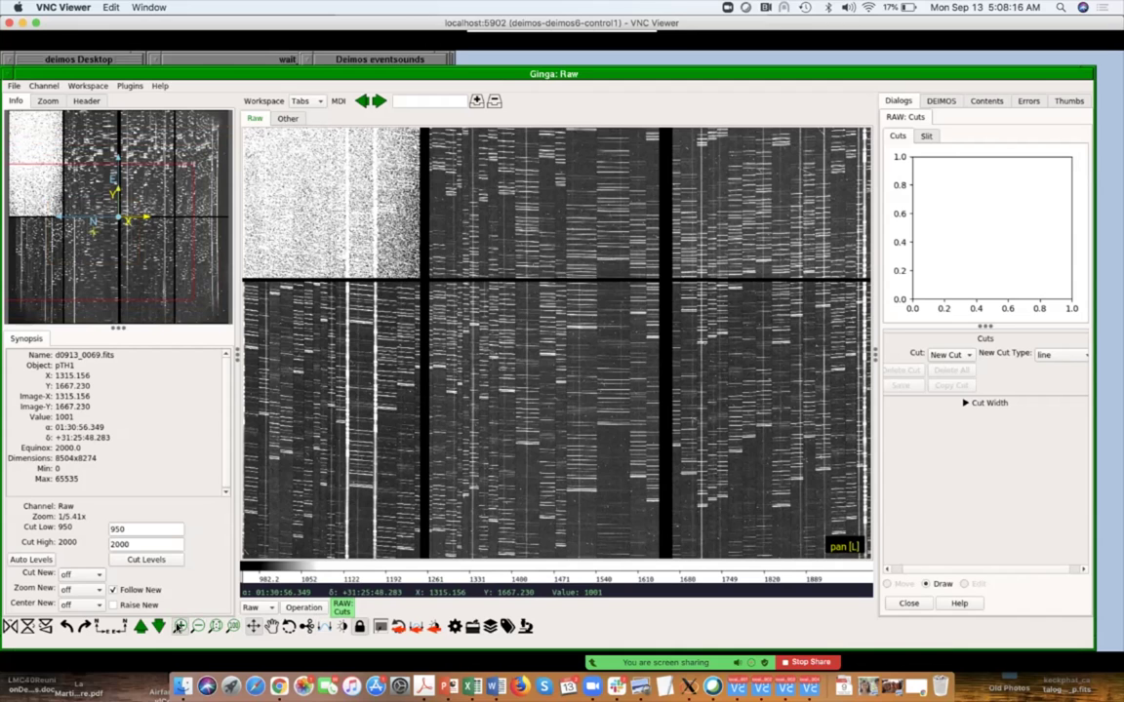
{"action": "left_click", "coordinate": [179, 626]}
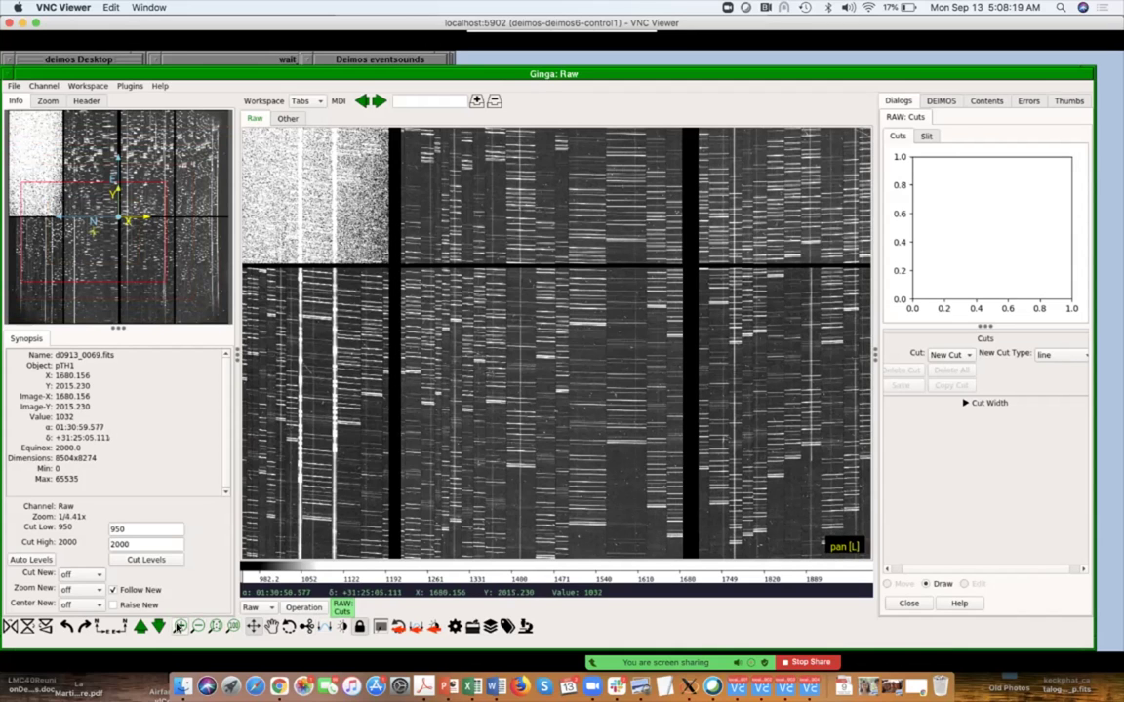
{"action": "left_click", "coordinate": [178, 627]}
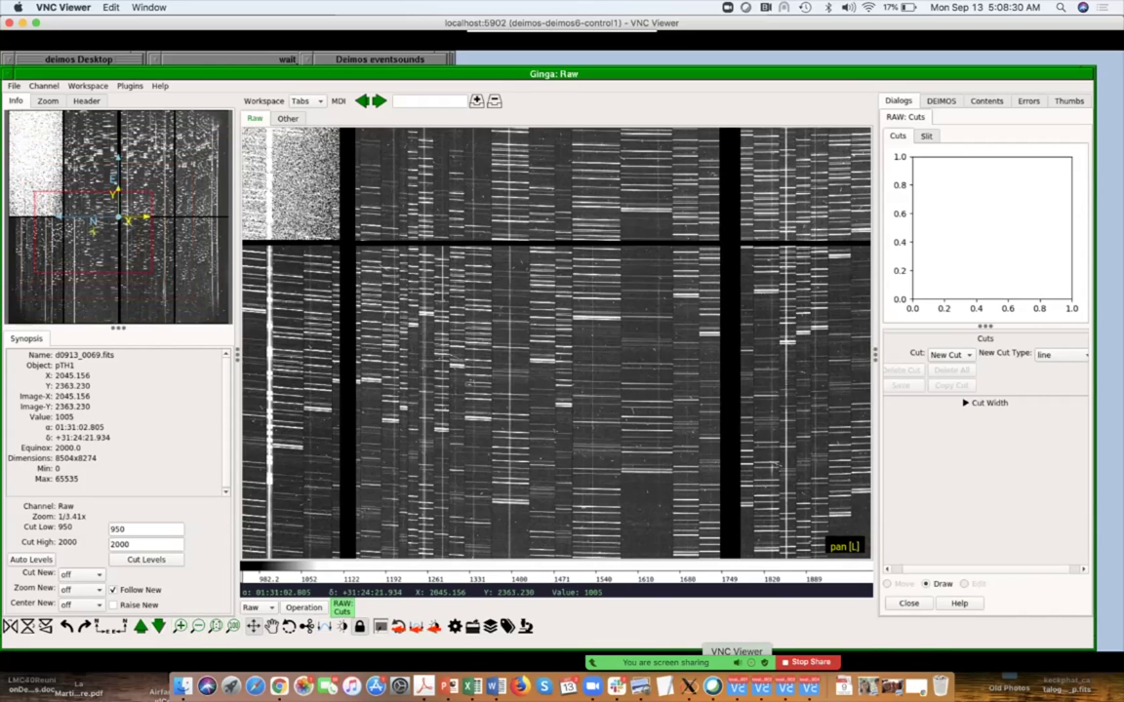
- In the DEIMOS FCS control, set the cross-correlation plot scale to 10.0 and apply it
{"action": "key", "text": "super+grave"}
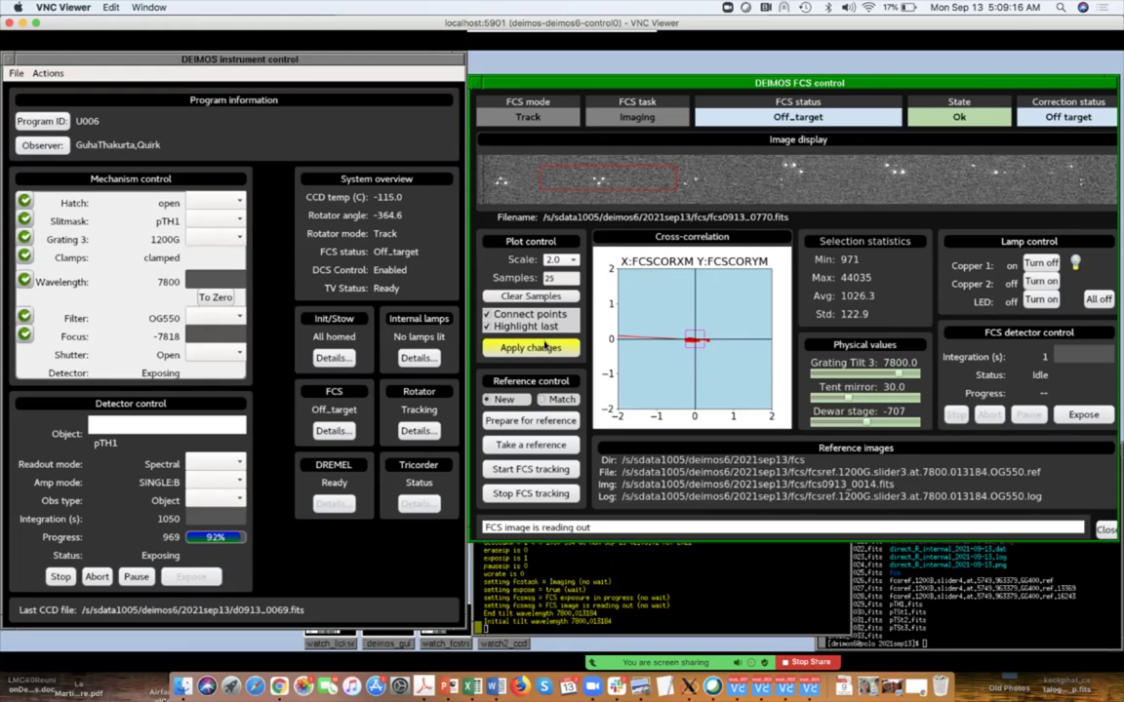
{"action": "left_click", "coordinate": [560, 261]}
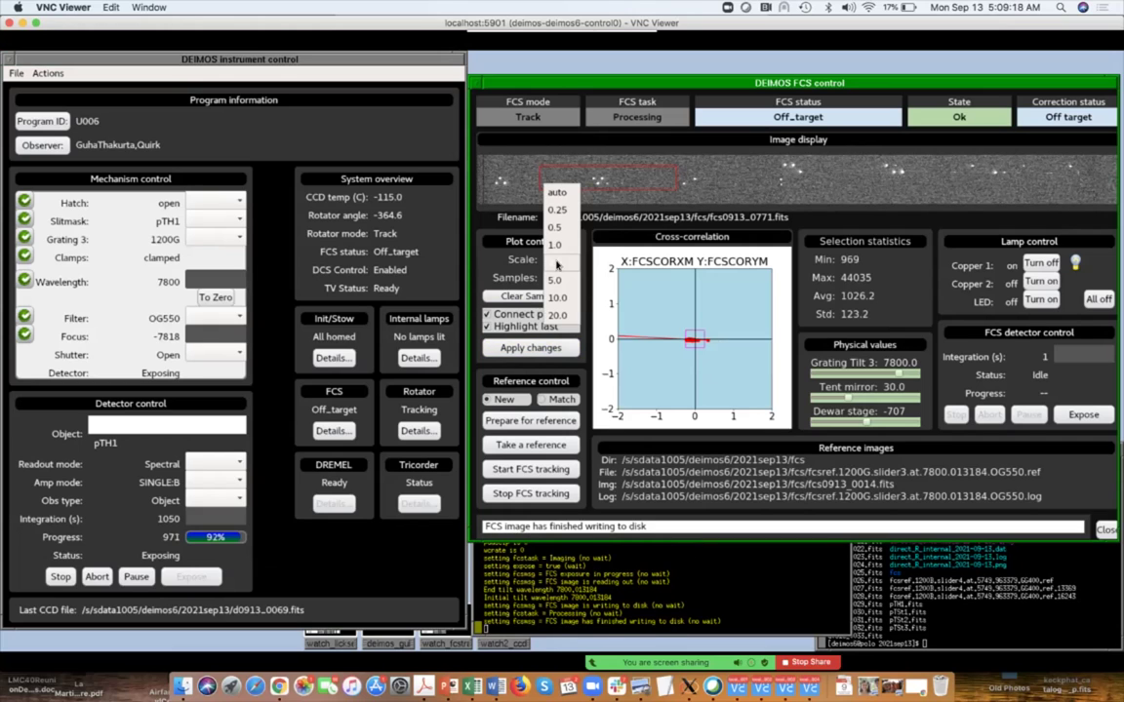
{"action": "left_click", "coordinate": [556, 297]}
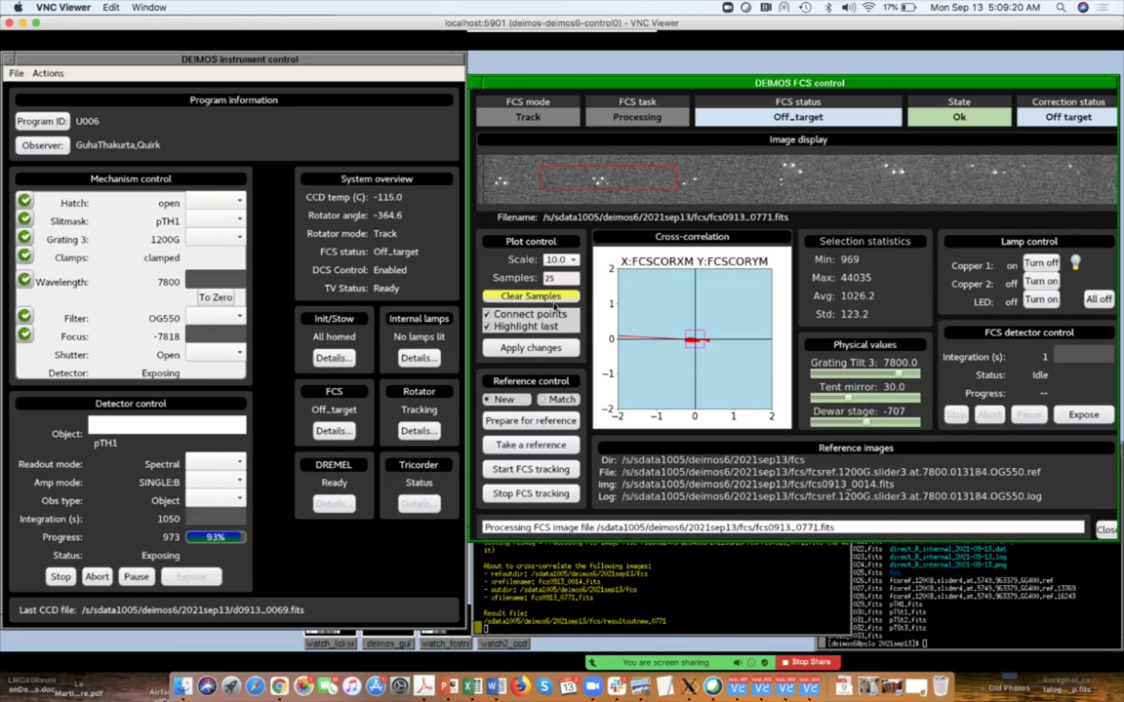
{"action": "left_click", "coordinate": [543, 350]}
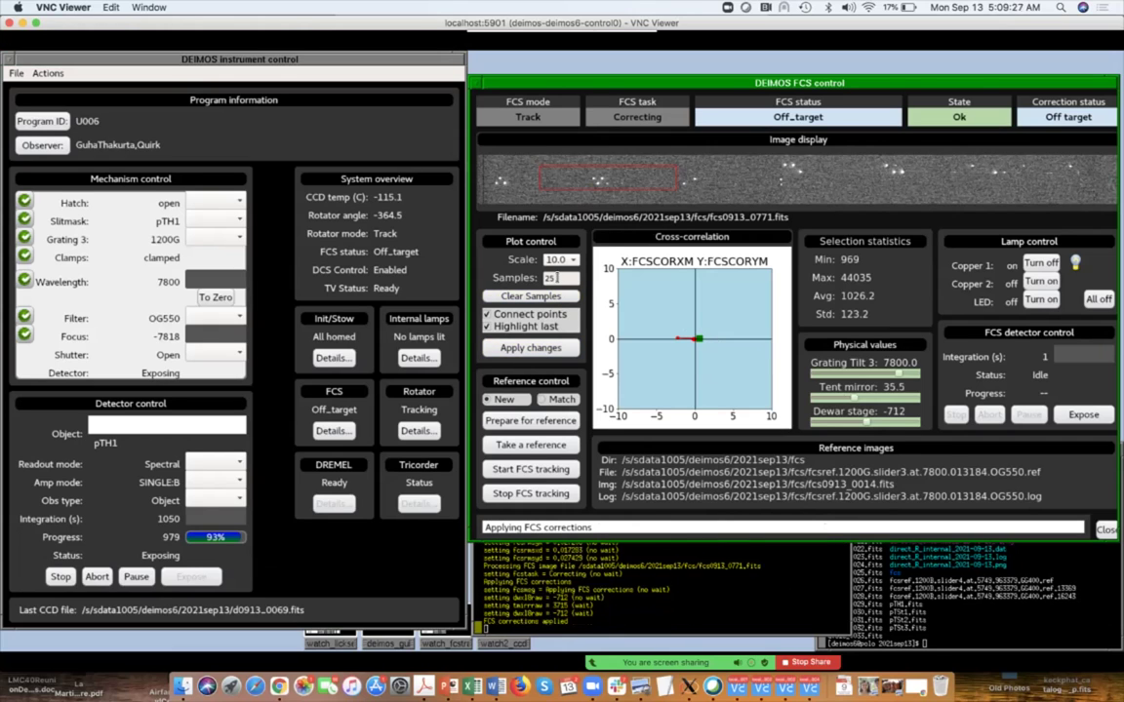
- Set the cross-correlation plot scale to 1.0 and apply the change
{"action": "left_click", "coordinate": [561, 260]}
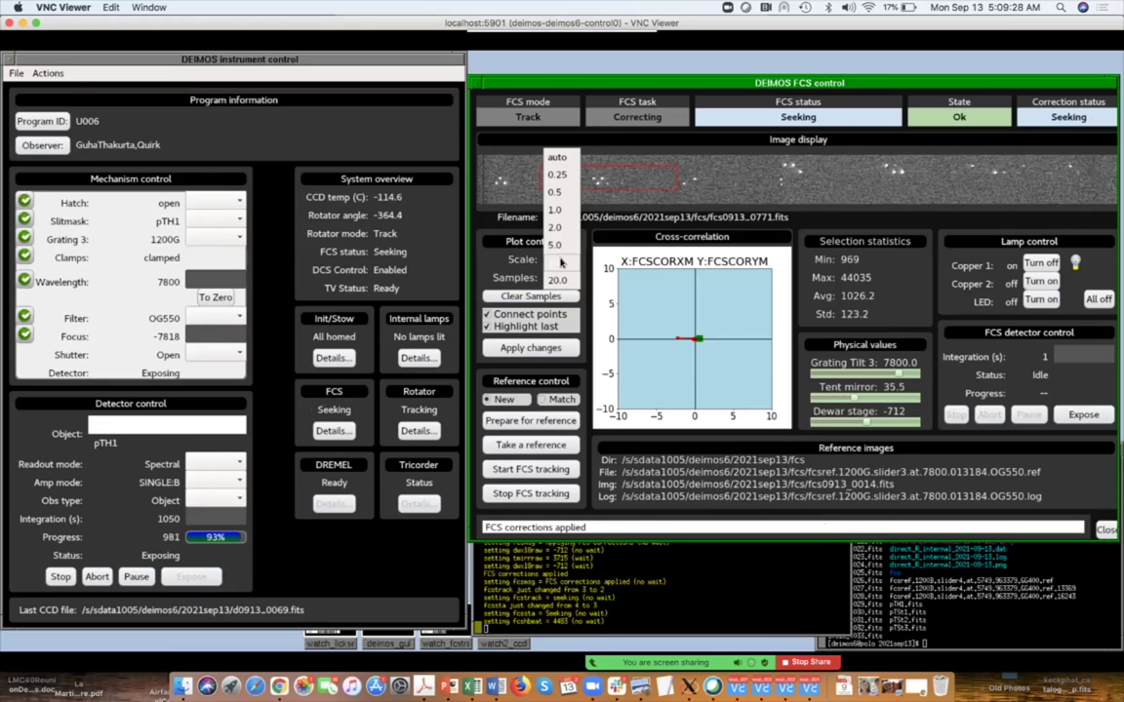
{"action": "left_click", "coordinate": [554, 210]}
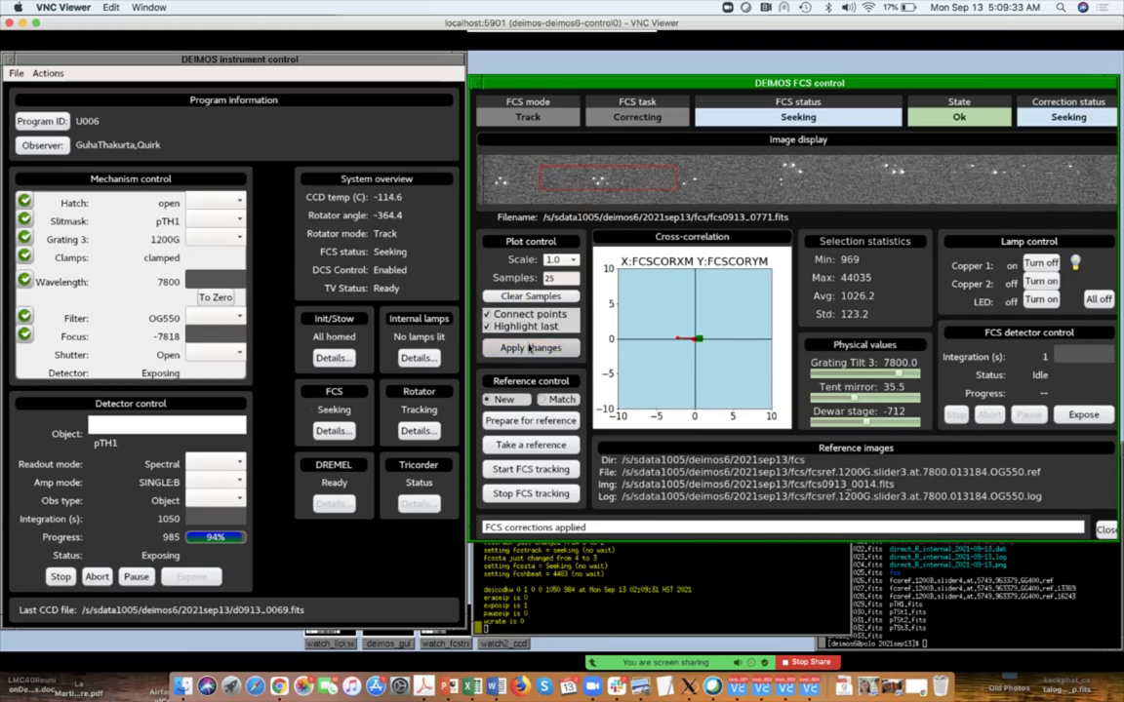
{"action": "left_click", "coordinate": [530, 349]}
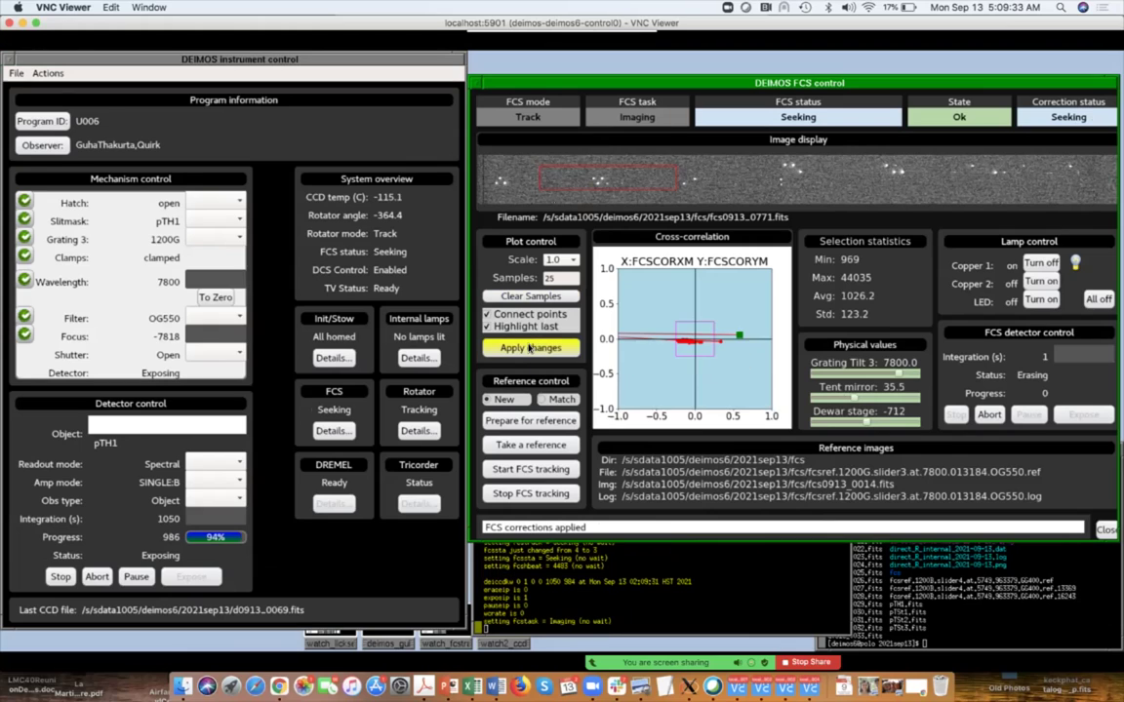
- Narrow the cross-correlation plot scale to 0.5 and apply the change
{"action": "left_click", "coordinate": [563, 260]}
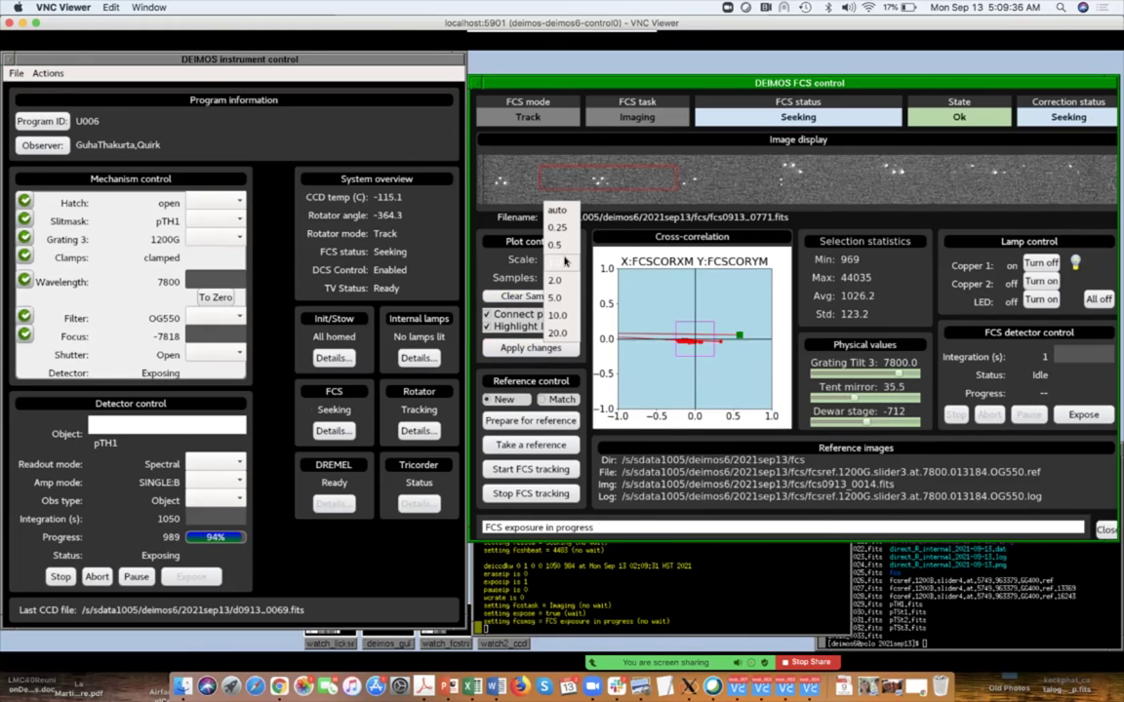
{"action": "left_click", "coordinate": [556, 244]}
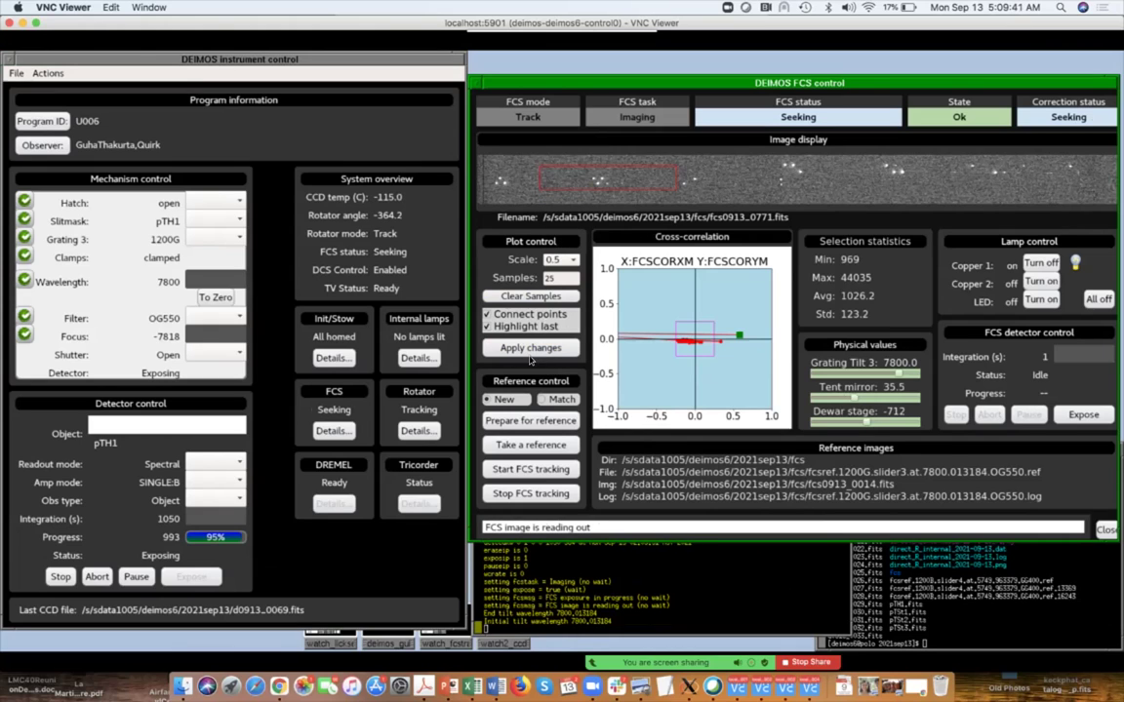
{"action": "left_click", "coordinate": [530, 351]}
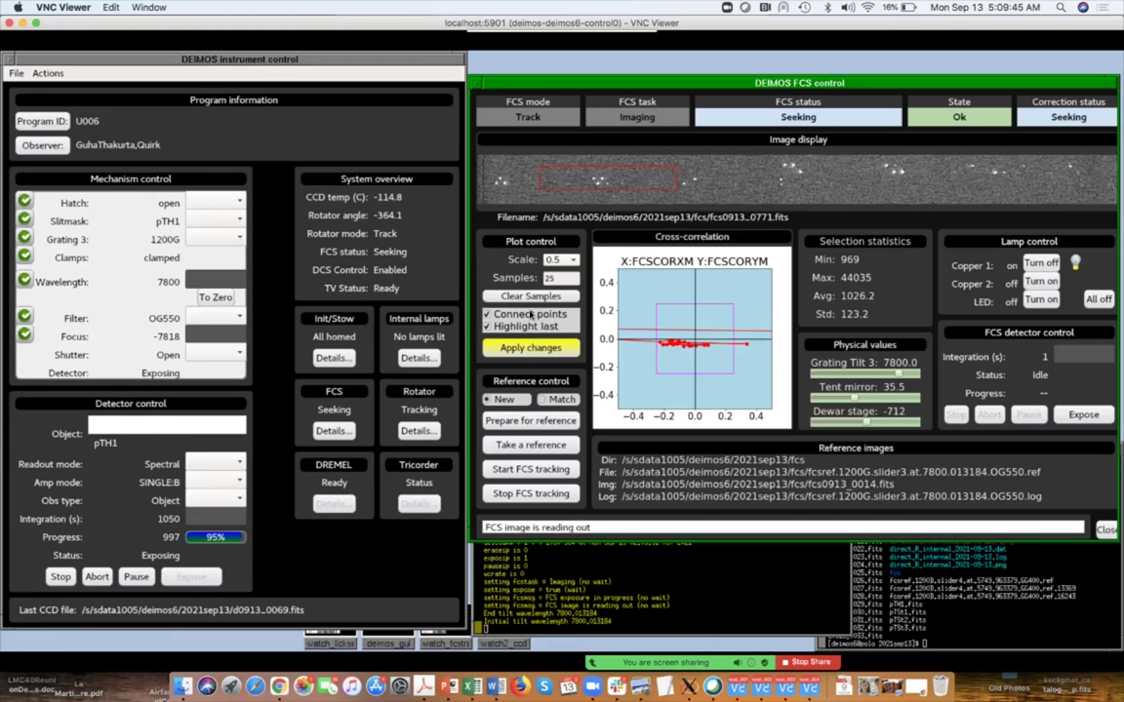
- Clear the FCS correlation samples and apply a plot scale of 1.0
{"action": "left_click", "coordinate": [522, 296]}
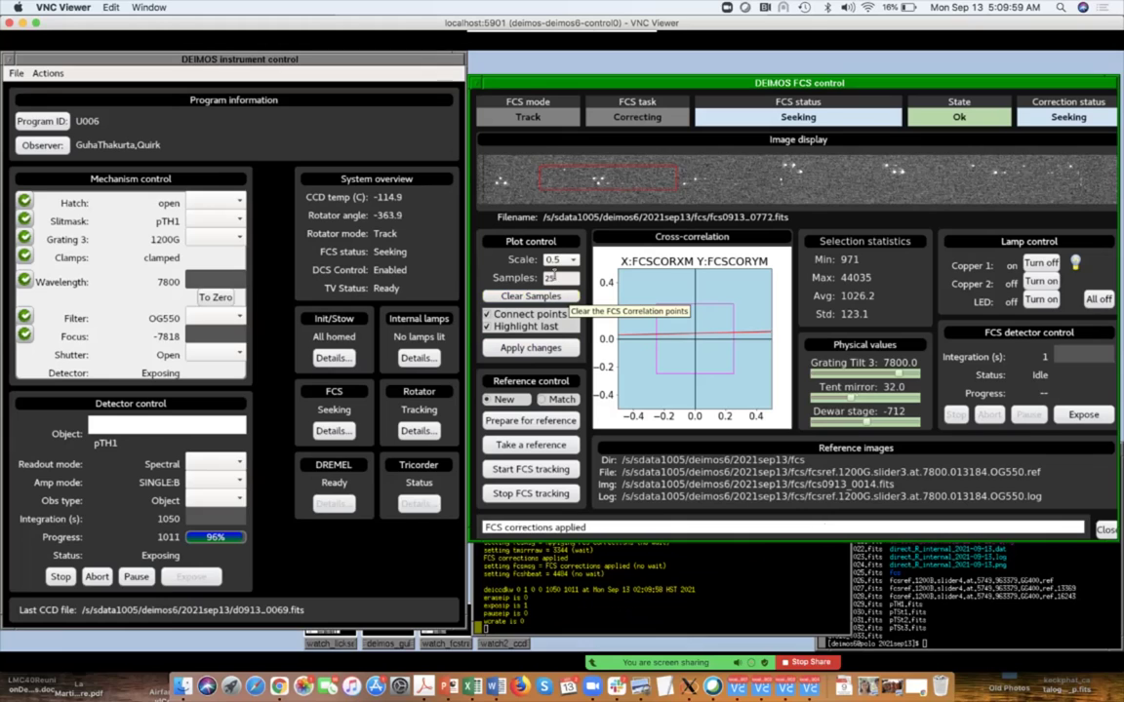
{"action": "left_click", "coordinate": [556, 257]}
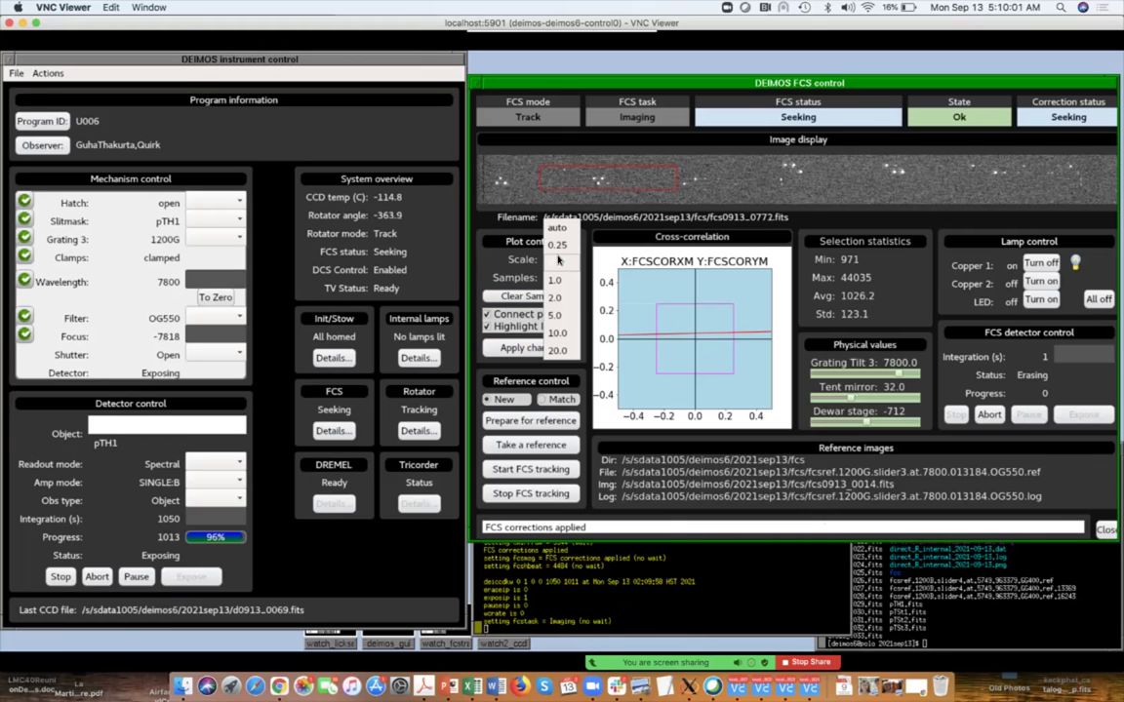
{"action": "left_click", "coordinate": [505, 251]}
{"action": "left_click", "coordinate": [530, 347]}
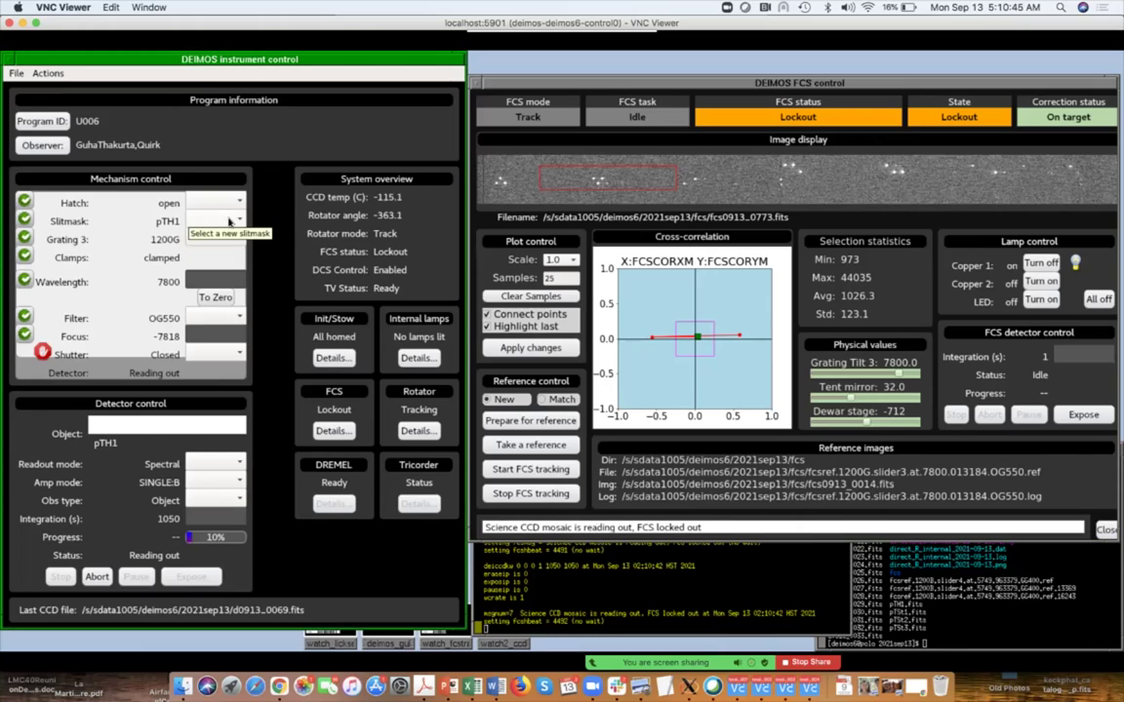
- Change the slitmask to pTSt2 and the grating wavelength to zeroth order, applying both changes together
{"action": "left_click", "coordinate": [229, 221]}
{"action": "left_click", "coordinate": [212, 308]}
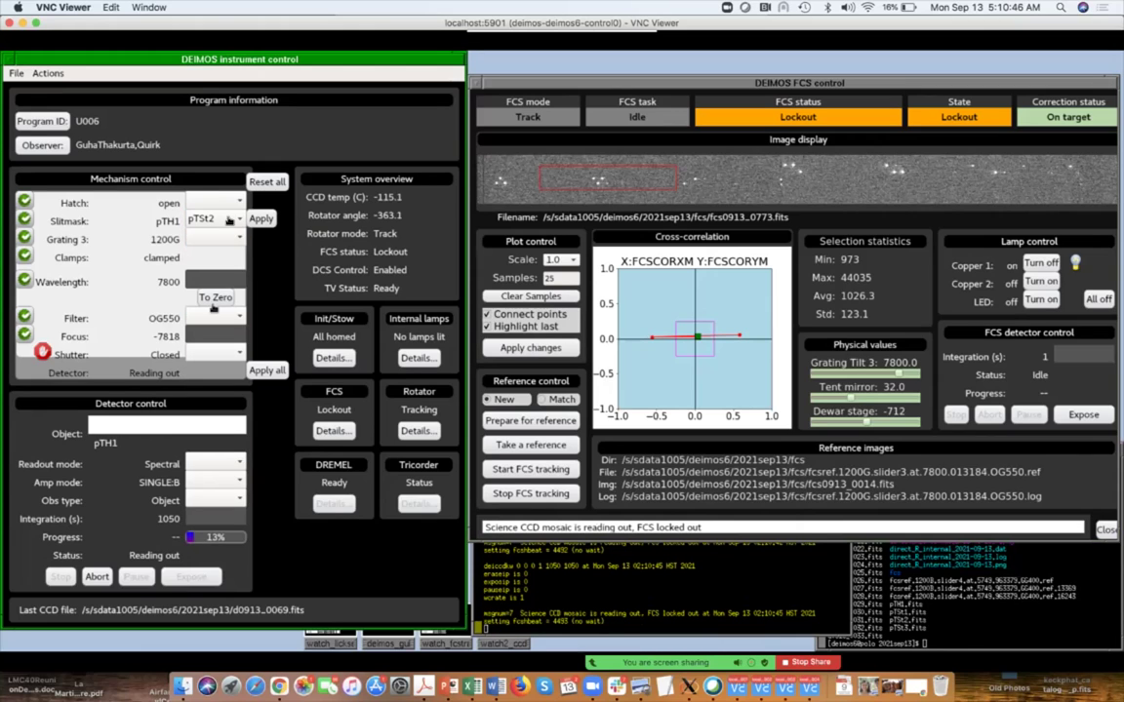
{"action": "left_click", "coordinate": [213, 297]}
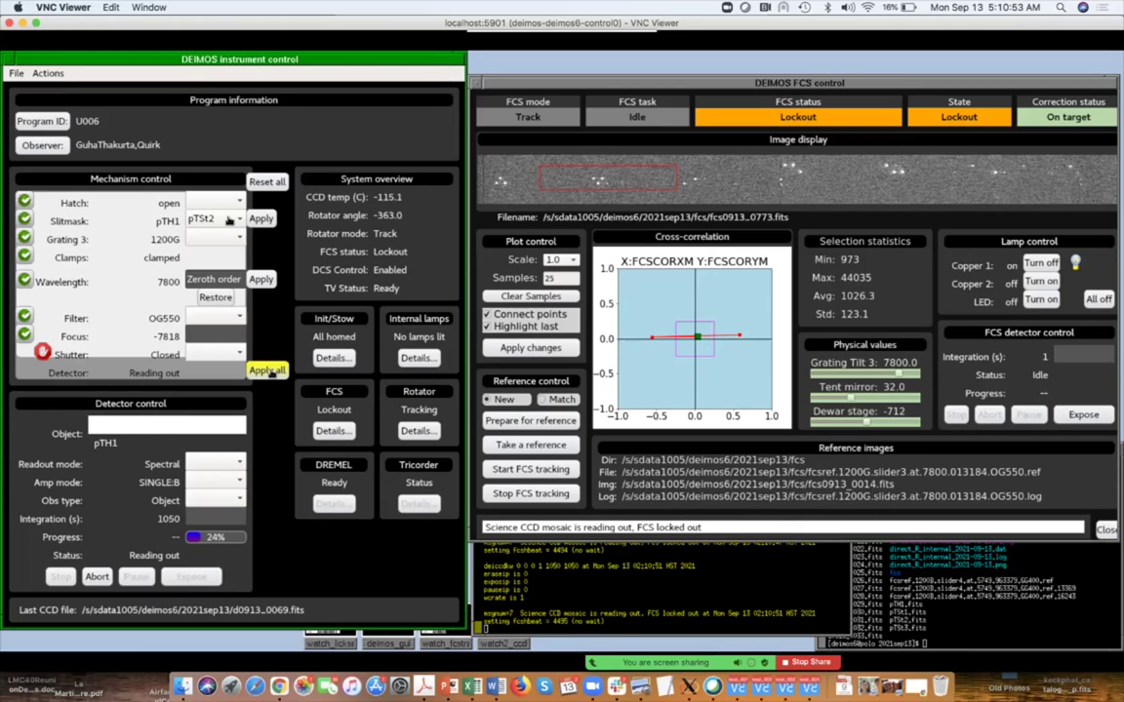
{"action": "left_click", "coordinate": [271, 371]}
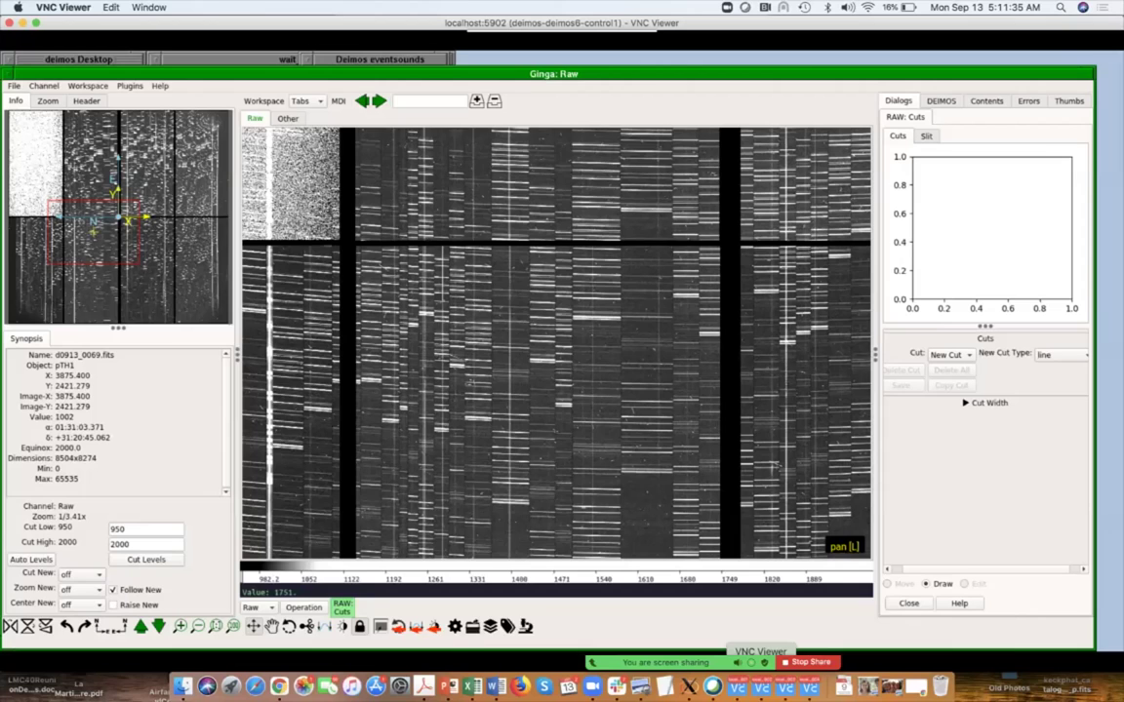
- Examine the spectra near the centre of the raw image d0913_0070.fits in Ginga at 1/1.41x magnification
{"action": "left_click", "coordinate": [786, 687]}
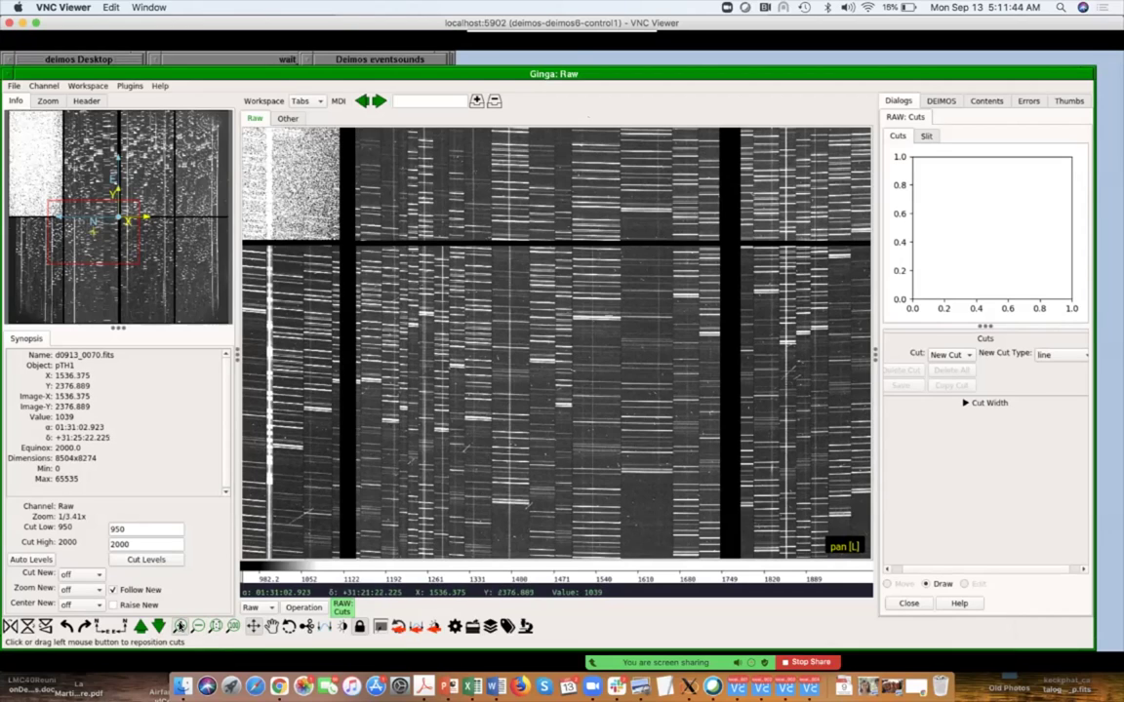
{"action": "left_click", "coordinate": [179, 625]}
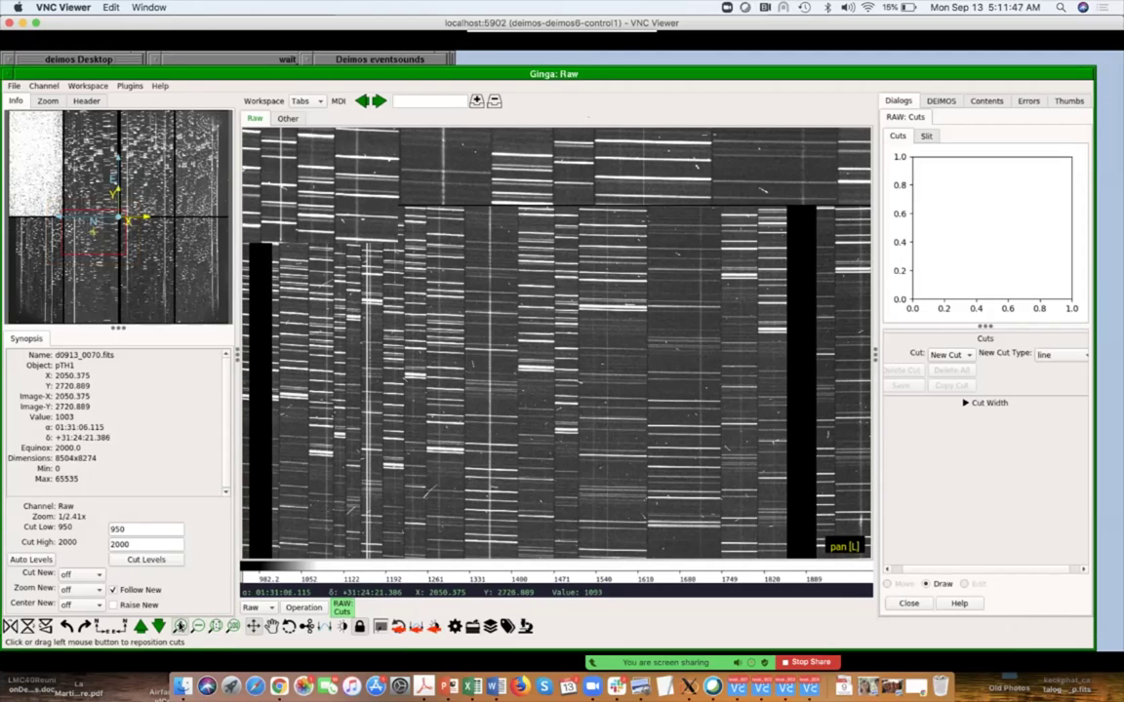
{"action": "left_click", "coordinate": [180, 625]}
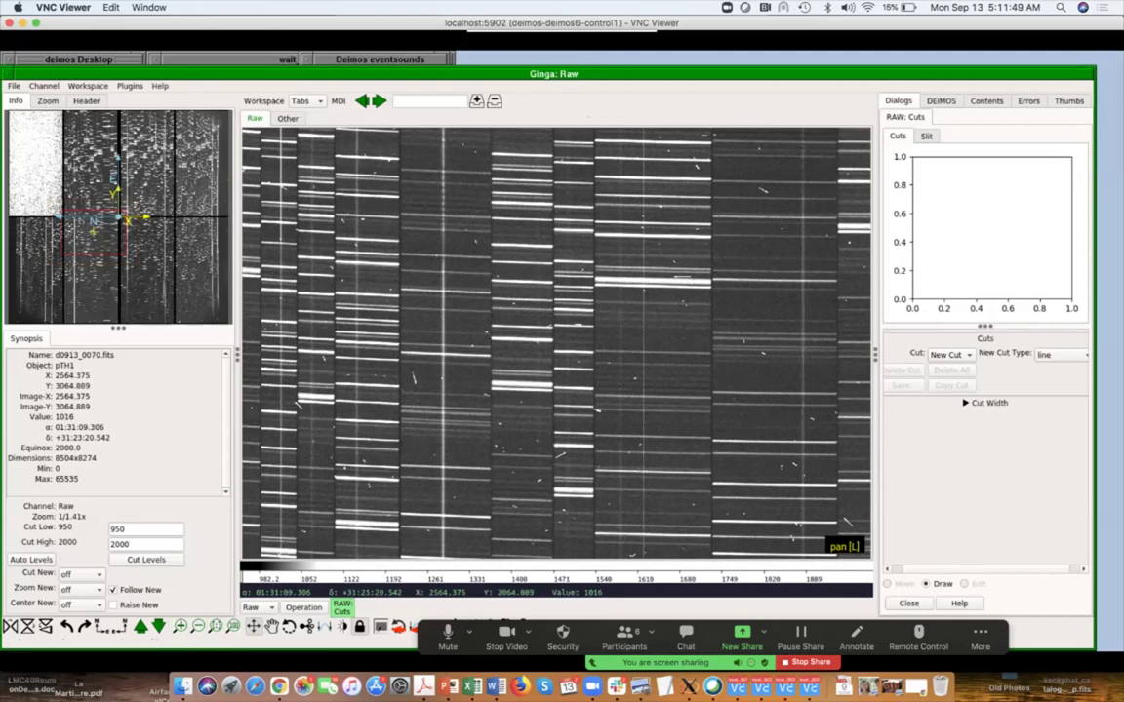
- On the instrument control desktop, set the detector's object name to "pTSt2 align" and apply it
{"action": "key", "text": "super+grave"}
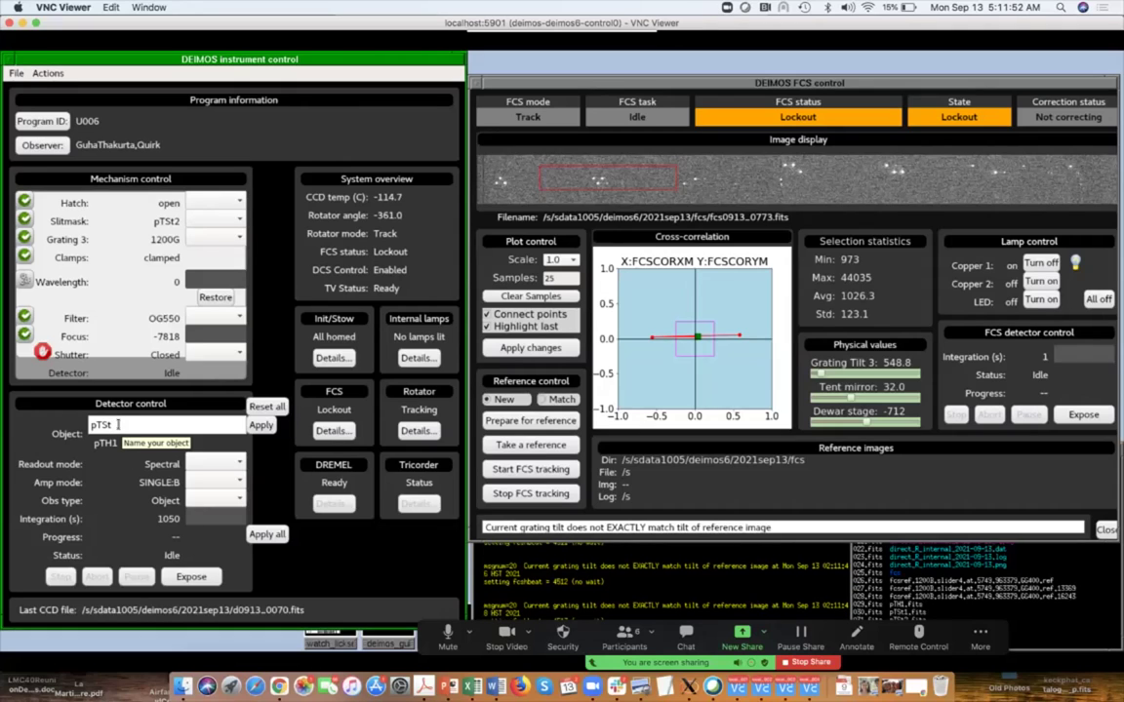
{"action": "type", "text": "align"}
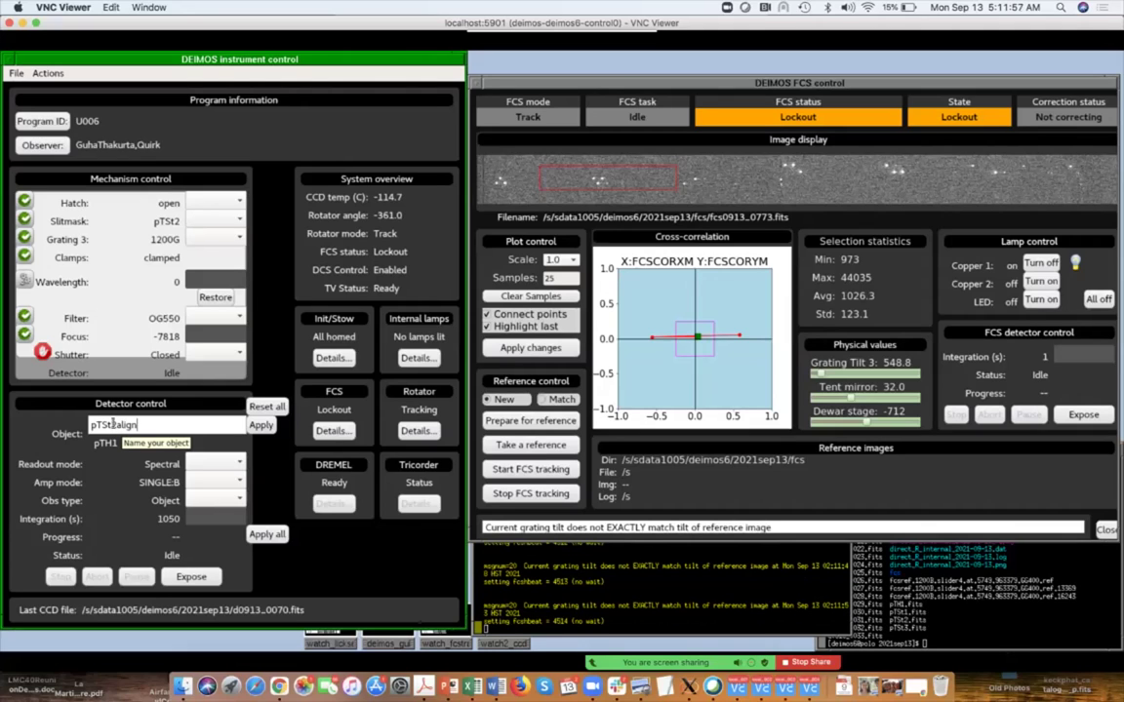
{"action": "left_click", "coordinate": [113, 425]}
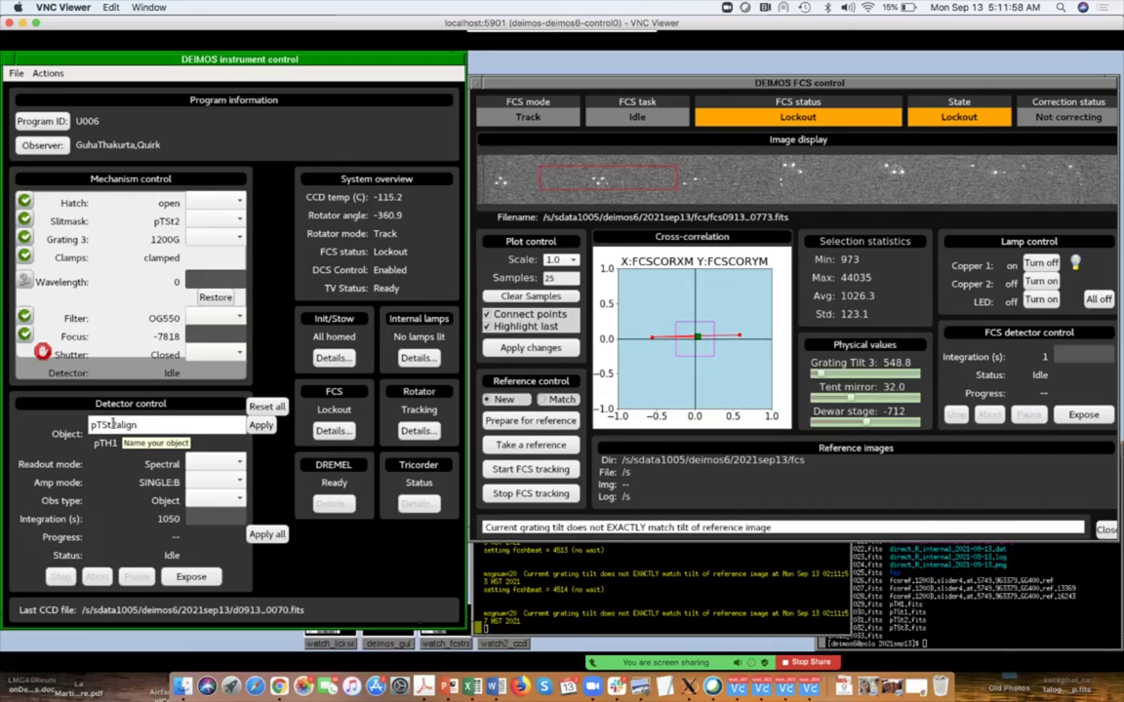
{"action": "left_click", "coordinate": [260, 426]}
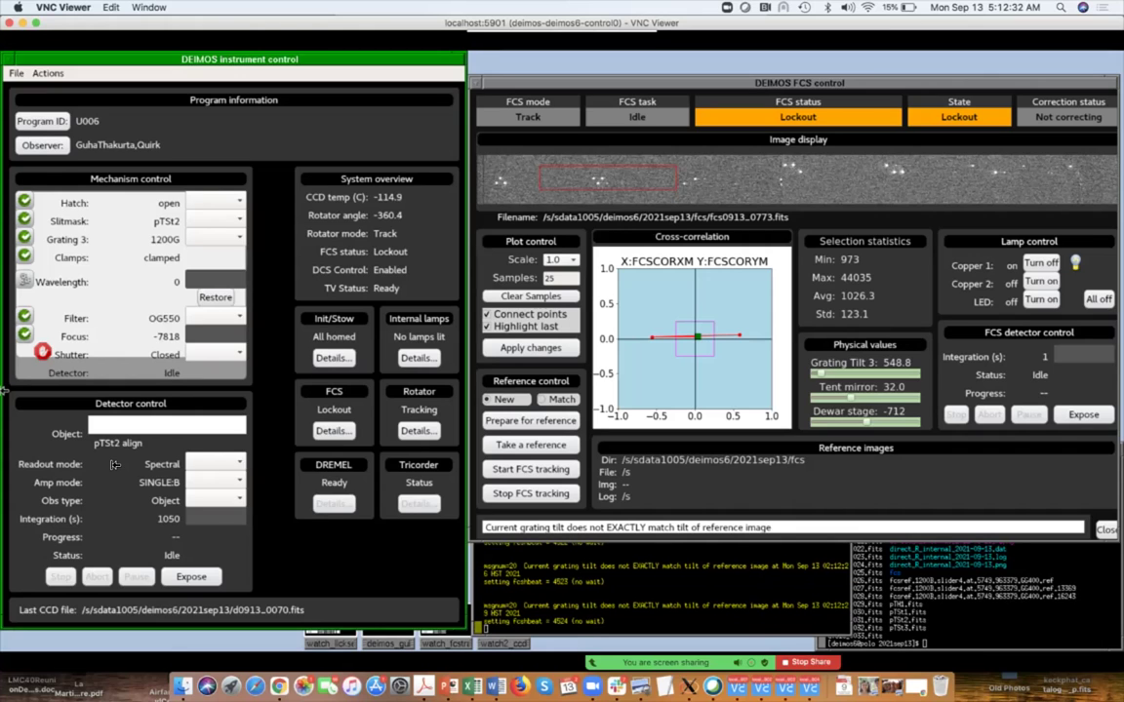
- In the Slitmask Alignment Tool, grab a guider image for pTSt2, match the reference star right of centre, and send the telescope move
{"action": "mouse_move", "coordinate": [741, 675]}
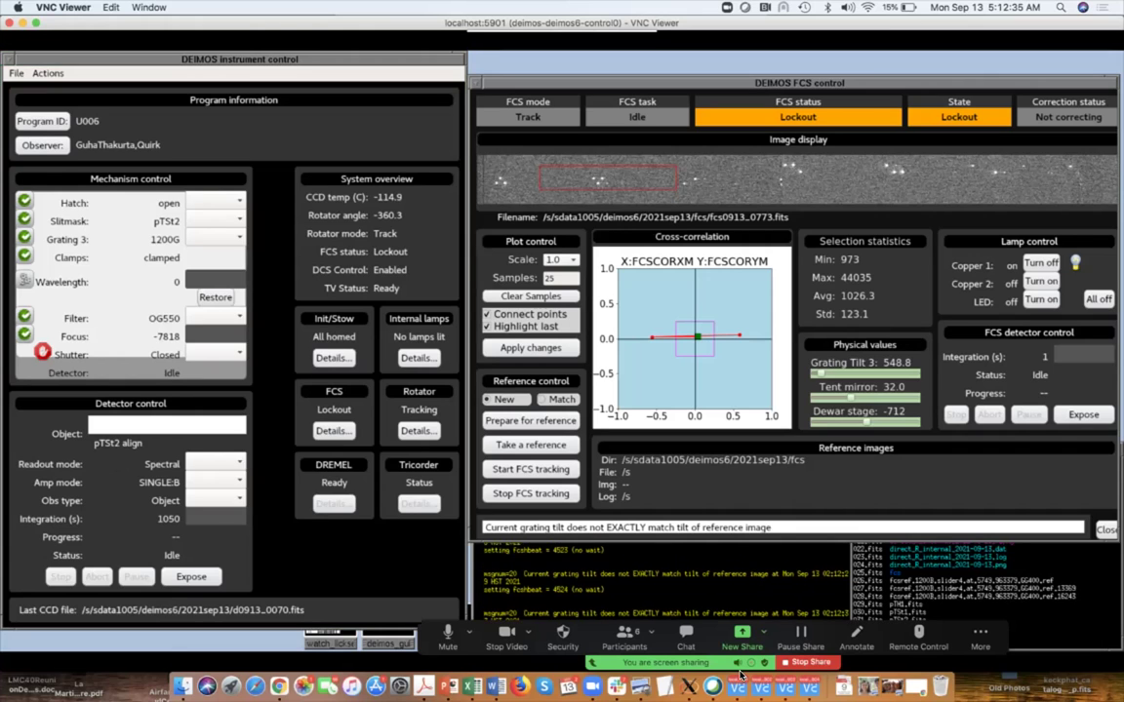
{"action": "key", "text": "super+grave"}
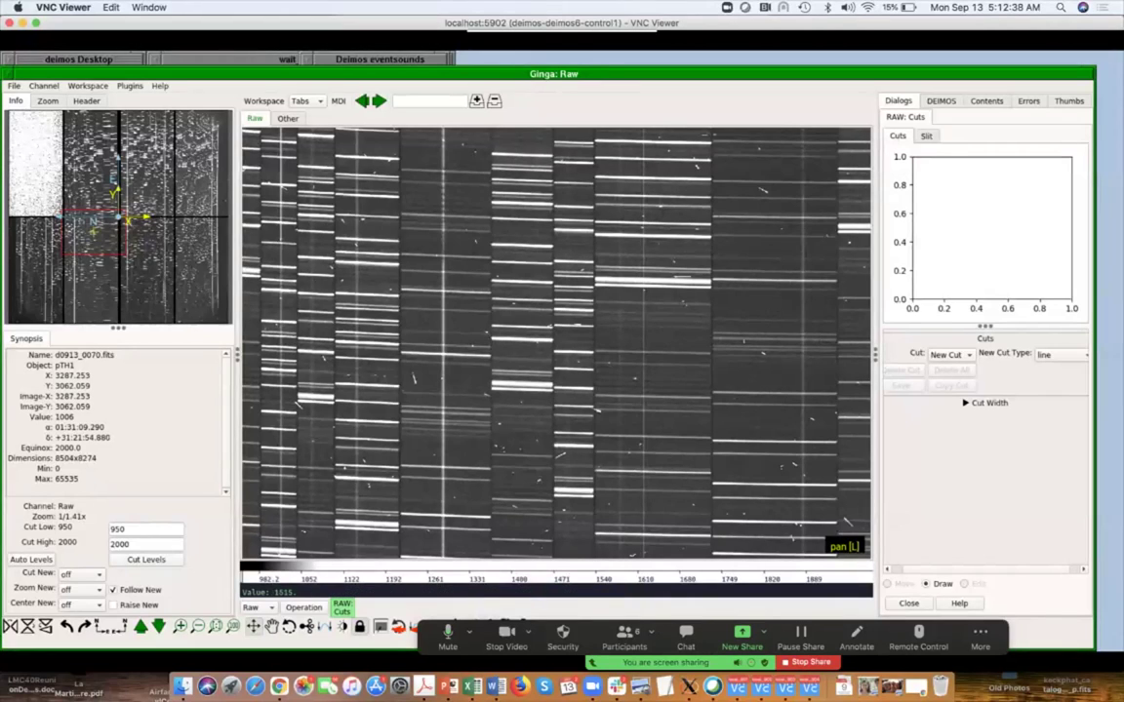
{"action": "key", "text": "super+grave"}
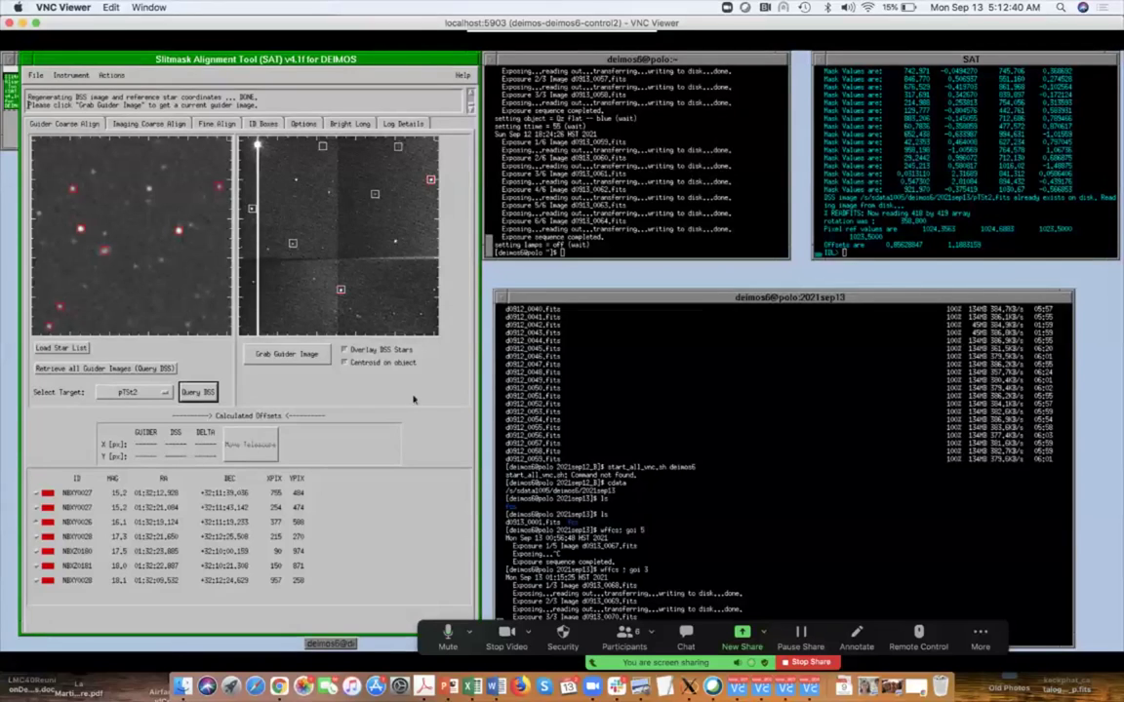
{"action": "left_click", "coordinate": [287, 354]}
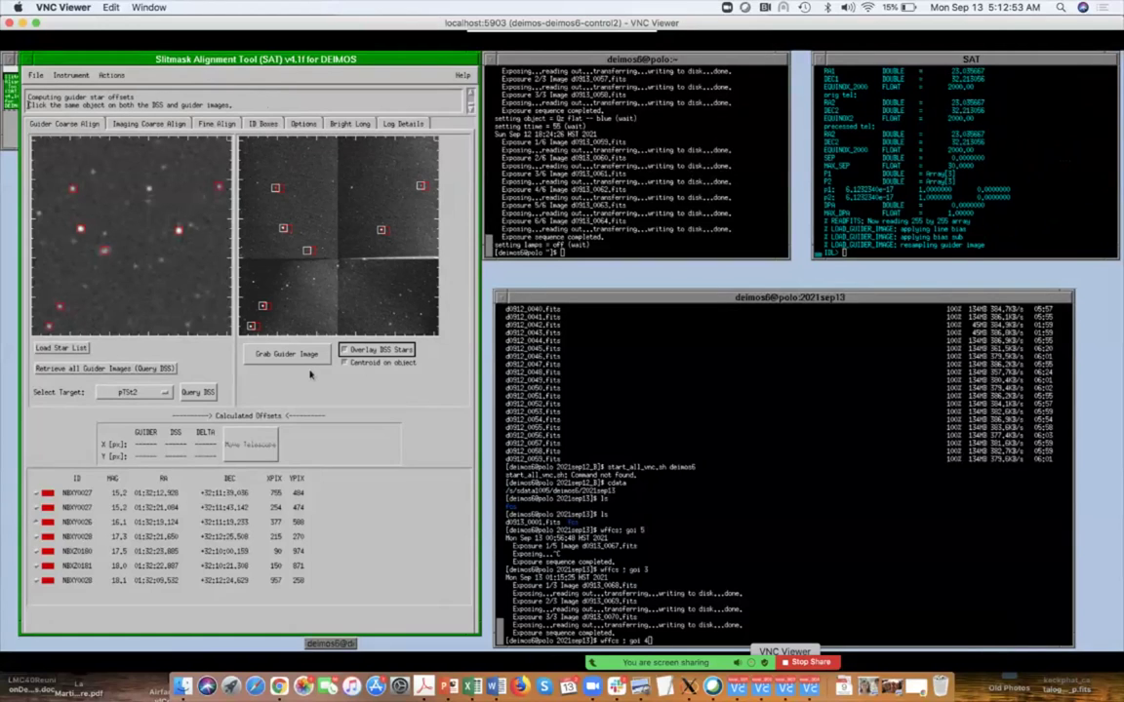
{"action": "left_click", "coordinate": [381, 231]}
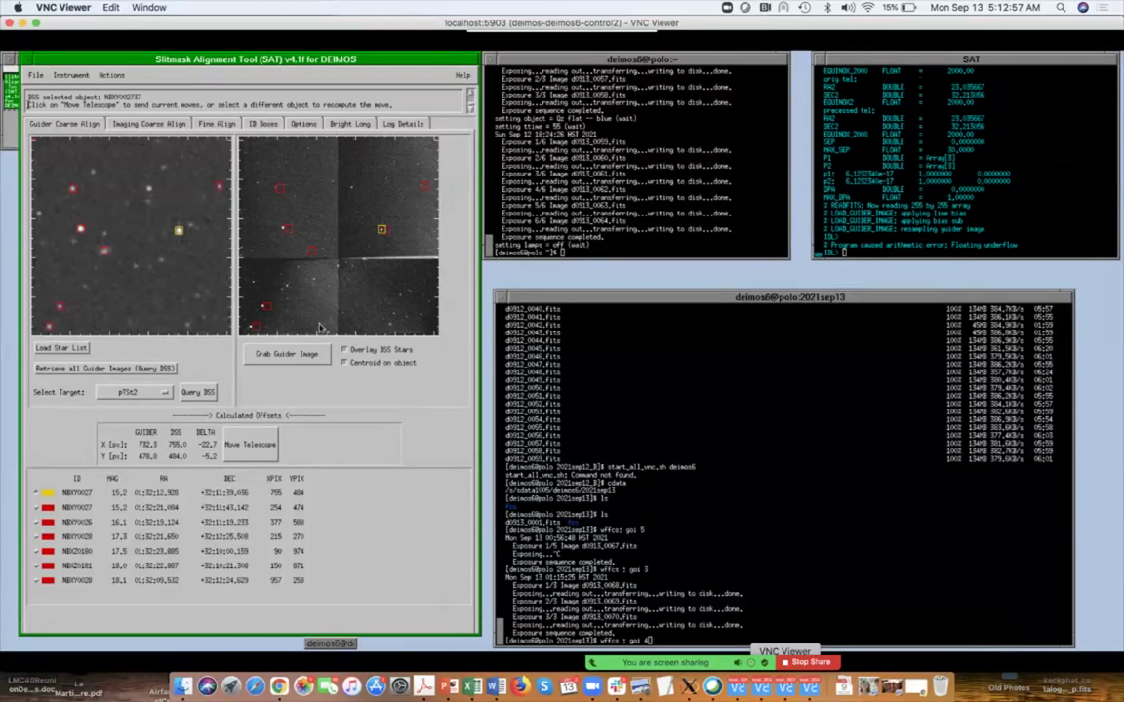
{"action": "left_click", "coordinate": [256, 444]}
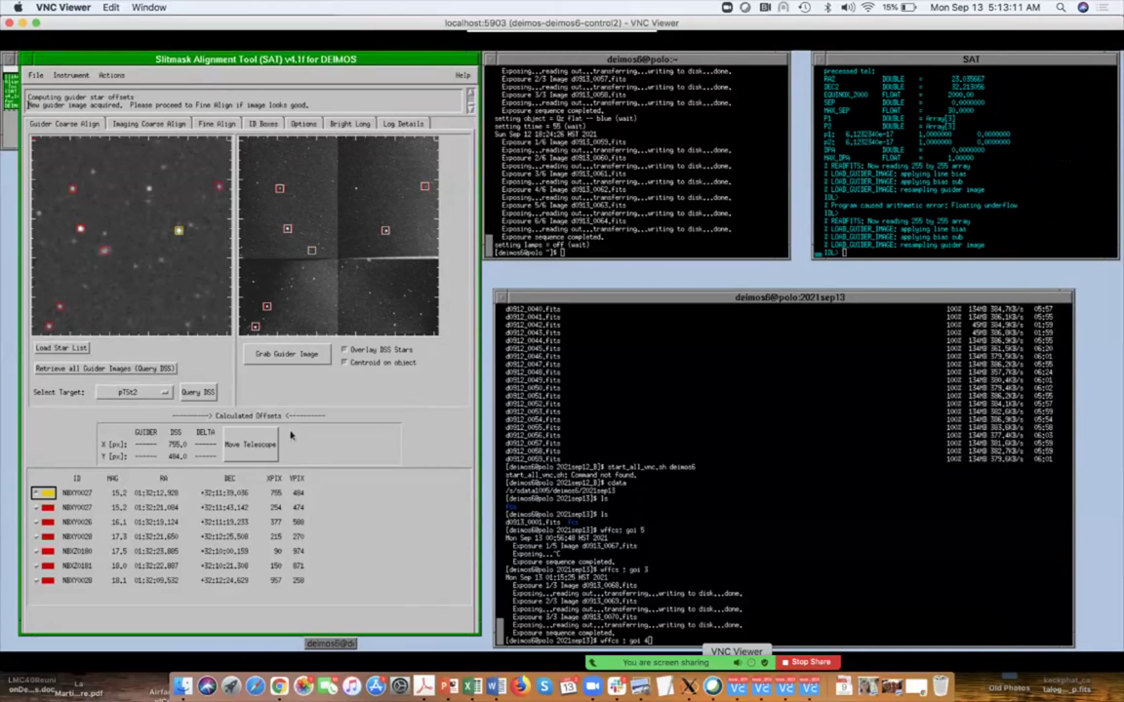
- Start the fine alignment of the pTSt2 mask, then send the calculated moves and retake the alignment image
{"action": "left_click", "coordinate": [215, 123]}
{"action": "left_click", "coordinate": [315, 444]}
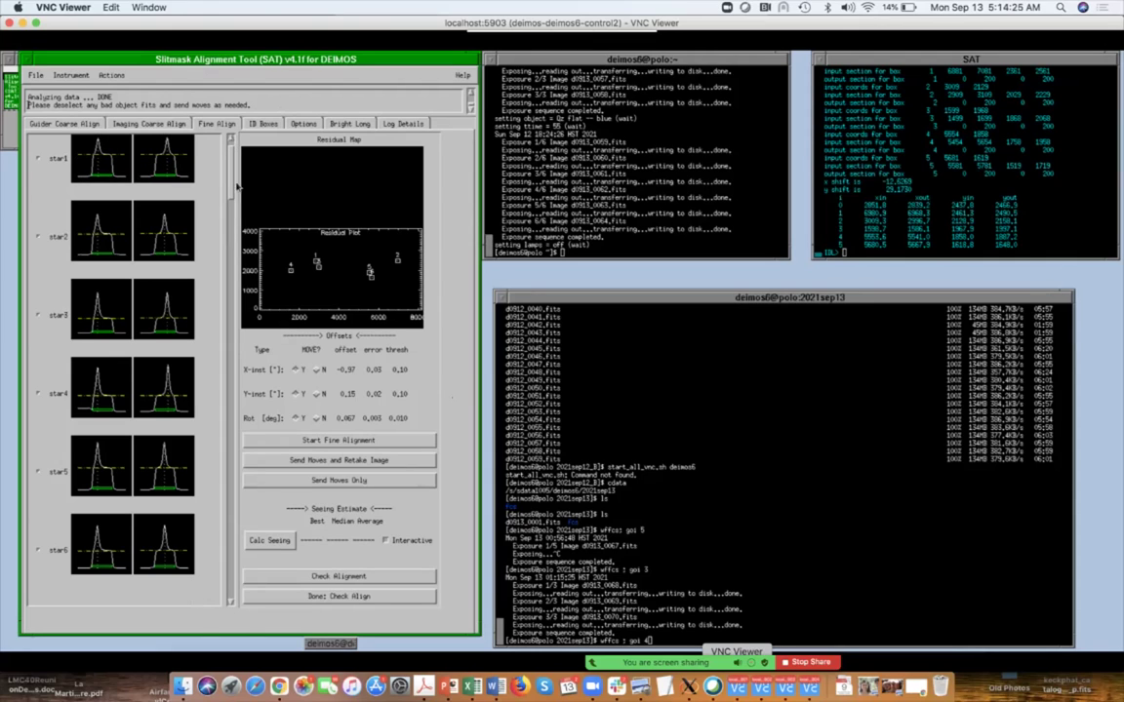
{"action": "left_click", "coordinate": [429, 461]}
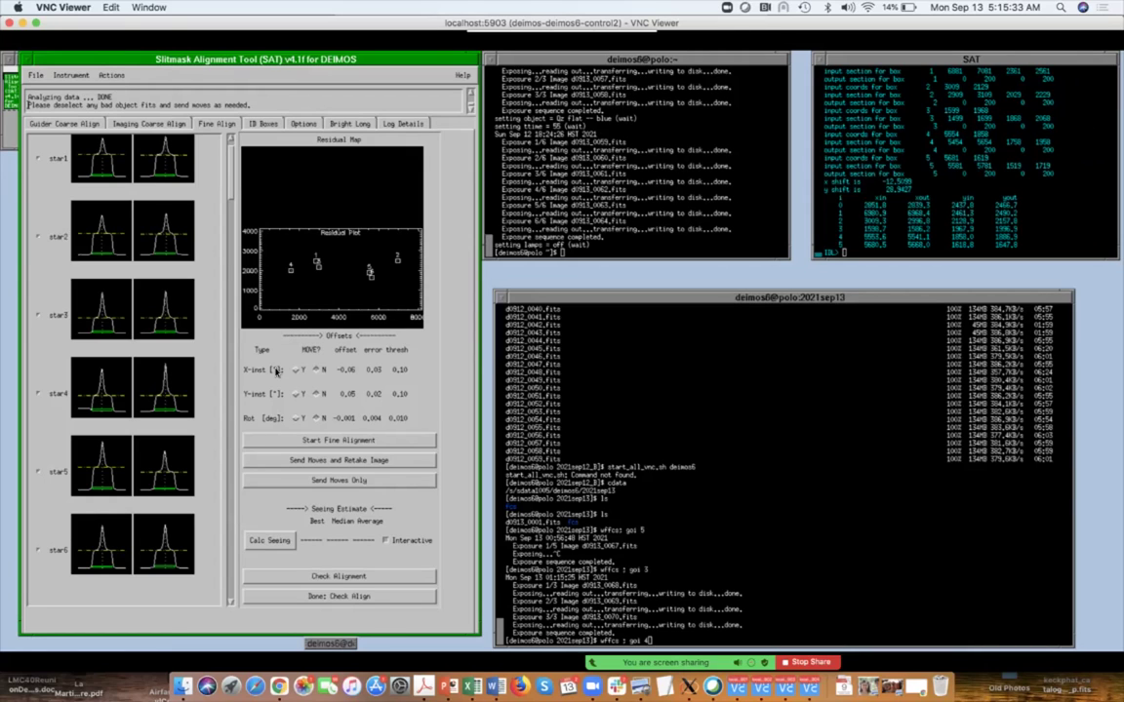
- Return to the instrument control desktop, restore the grating from zeroth order, and set its wavelength to 7800
{"action": "mouse_move", "coordinate": [700, 649]}
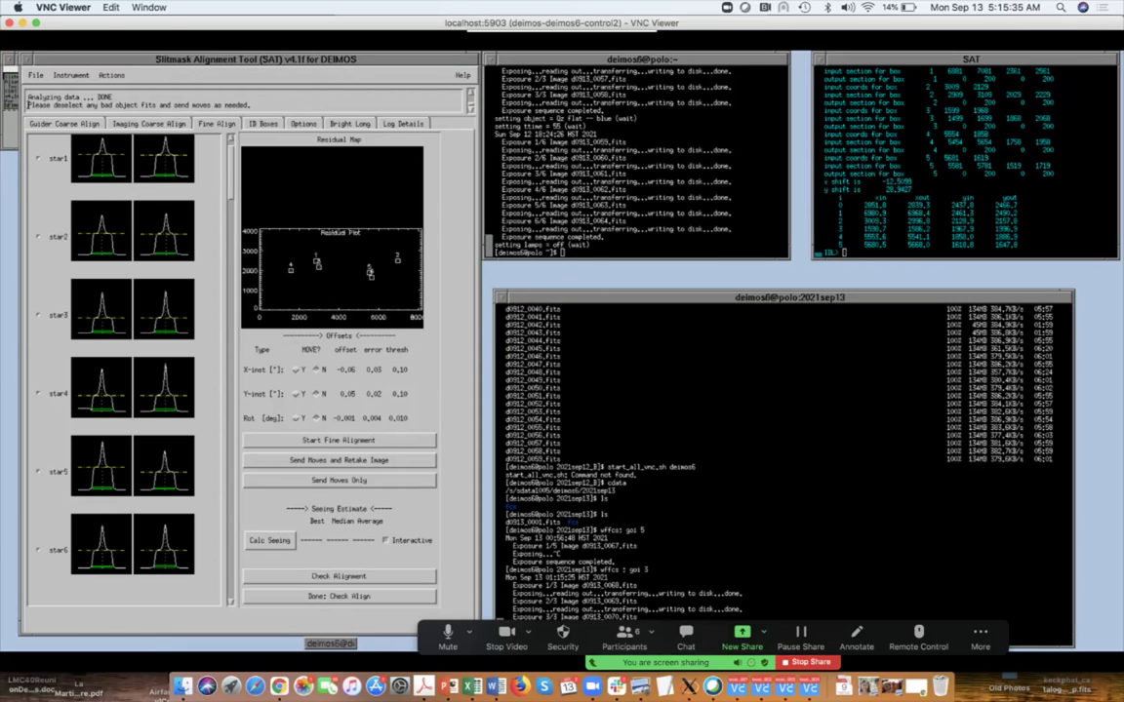
{"action": "key", "text": "super+grave"}
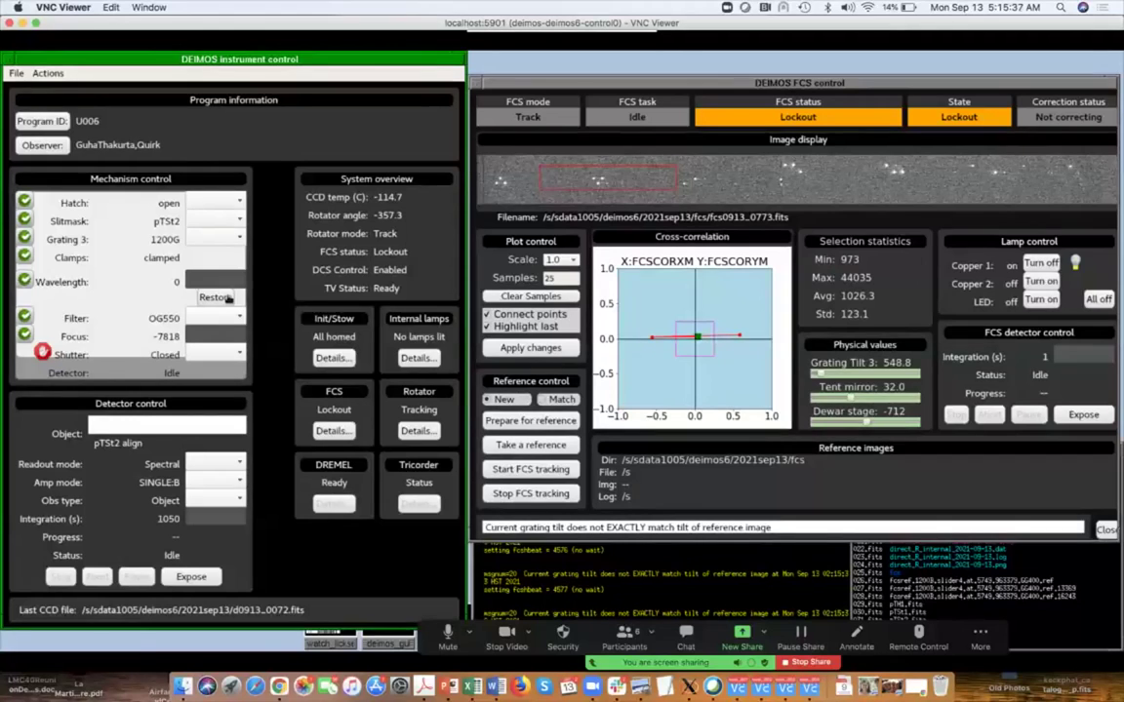
{"action": "left_click", "coordinate": [216, 298]}
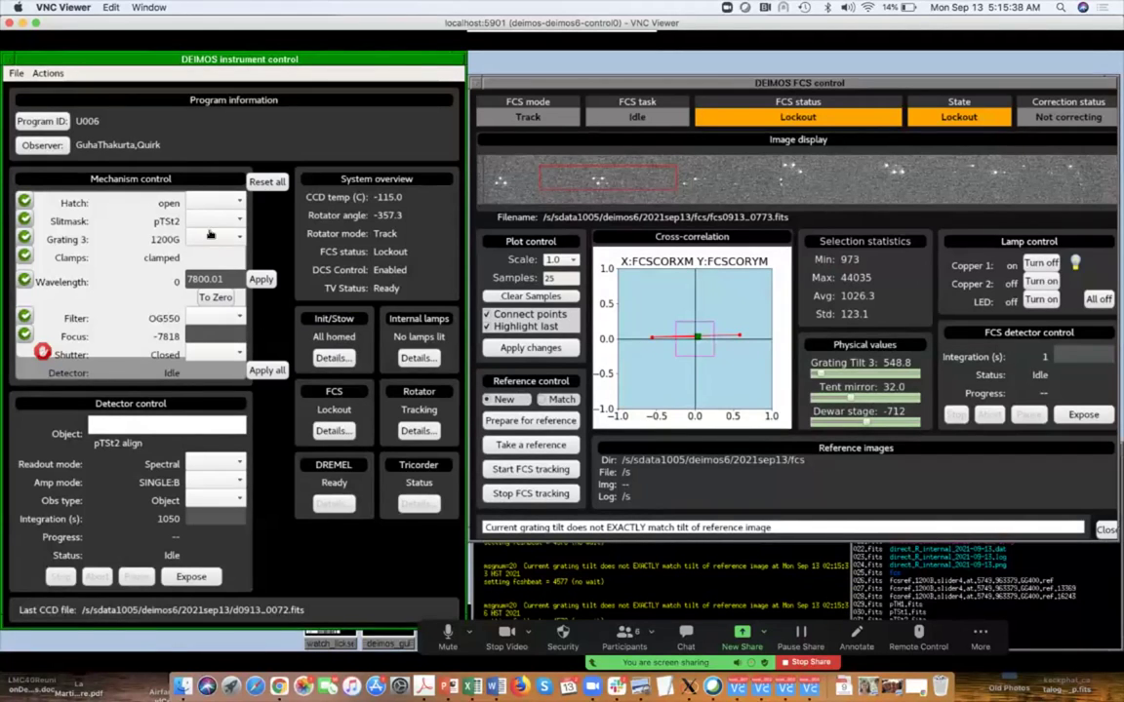
{"action": "key", "text": "BackSpace"}
{"action": "key", "text": "BackSpace"}
{"action": "key", "text": "BackSpace"}
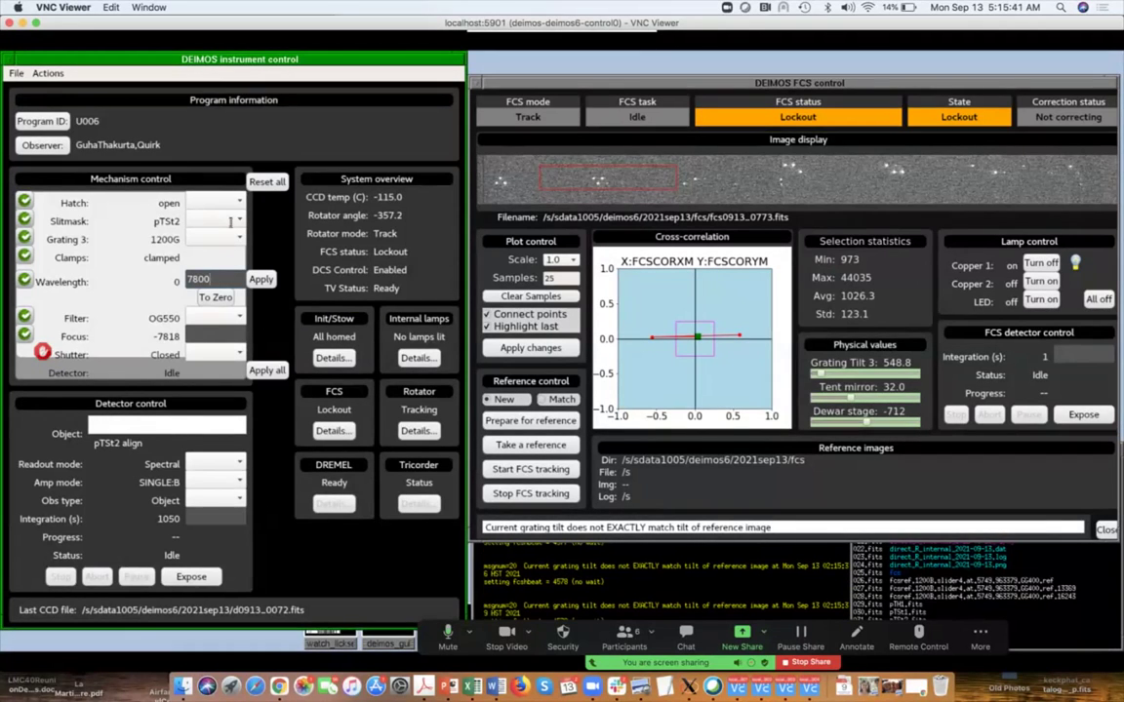
{"action": "key", "text": "Return"}
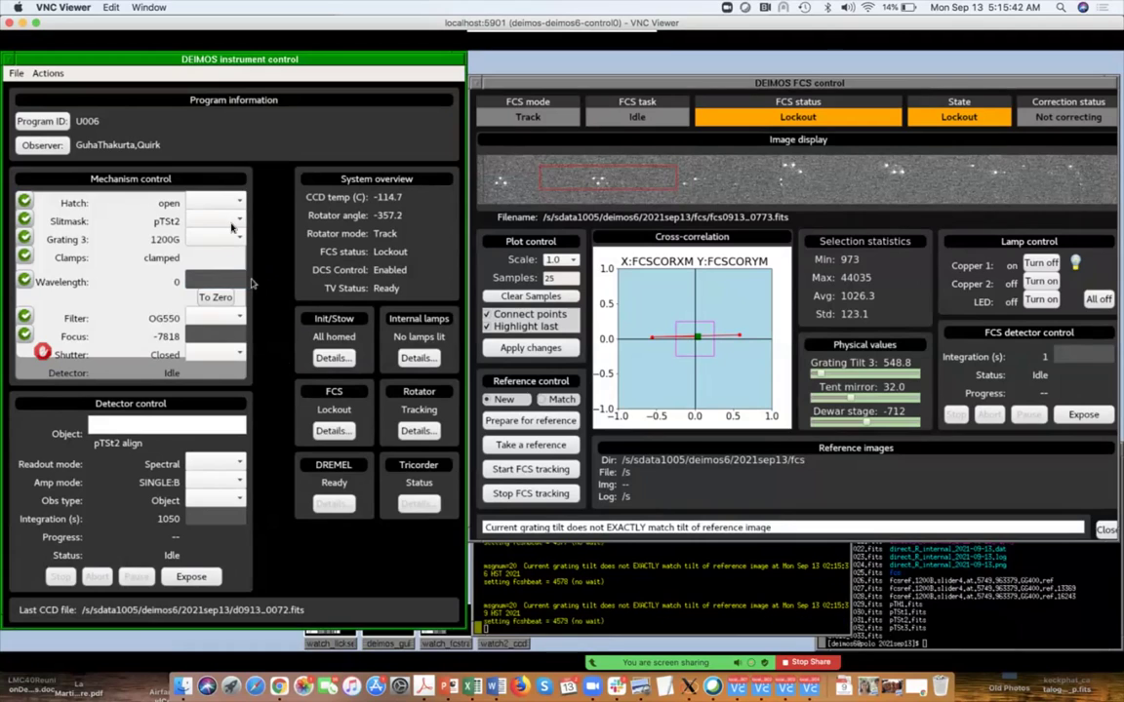
- Set the detector's object name to pTSt2 and apply it
{"action": "left_click", "coordinate": [131, 421]}
{"action": "type", "text": "pT"}
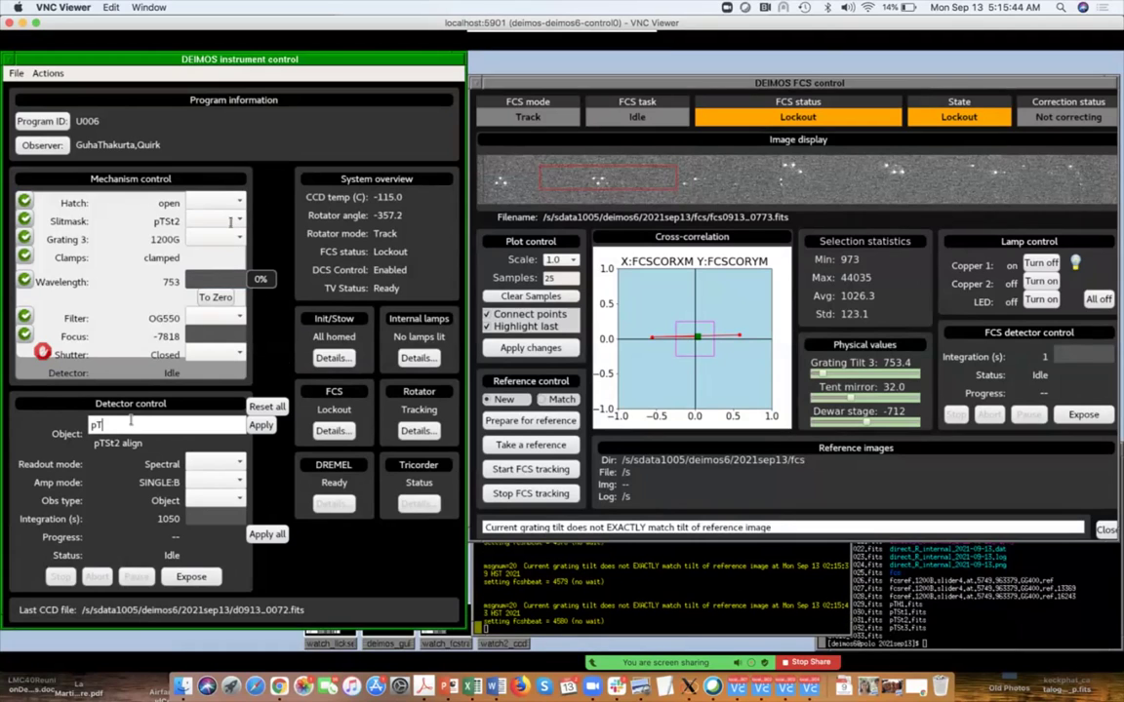
{"action": "type", "text": "St2"}
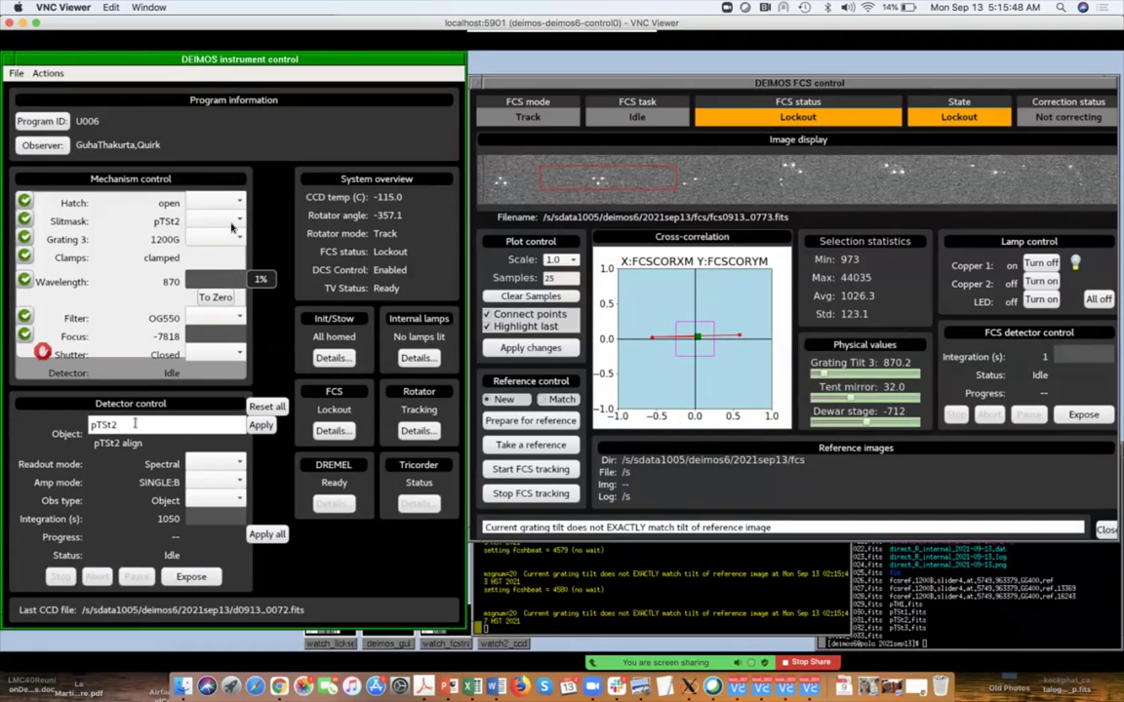
{"action": "left_click", "coordinate": [258, 426]}
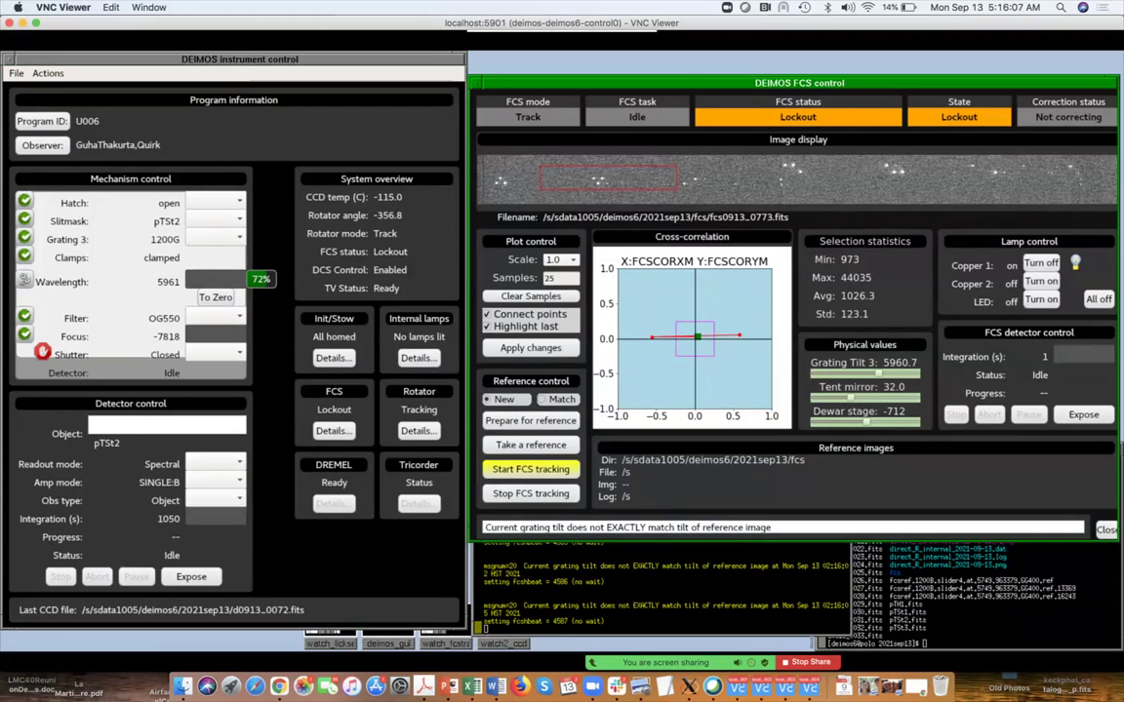
- Switch to the alignment desktop and run the prepared "wffcs ; goi 4" command in the 2021sep13 terminal
{"action": "left_click", "coordinate": [760, 687]}
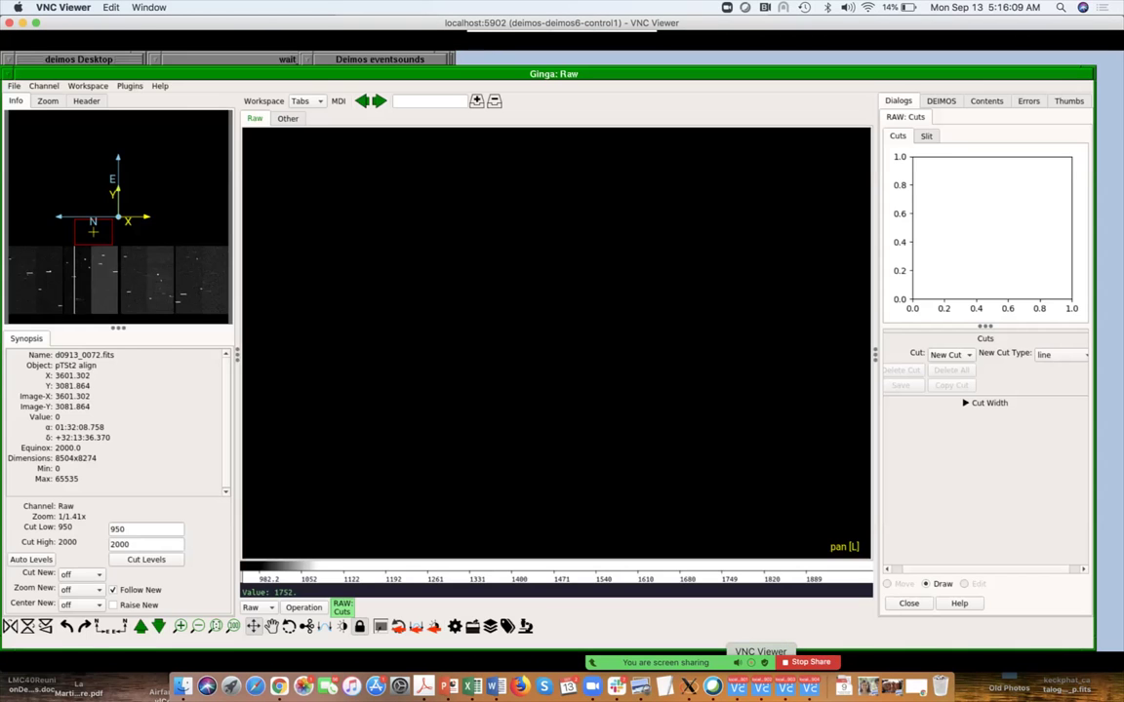
{"action": "left_click", "coordinate": [785, 687]}
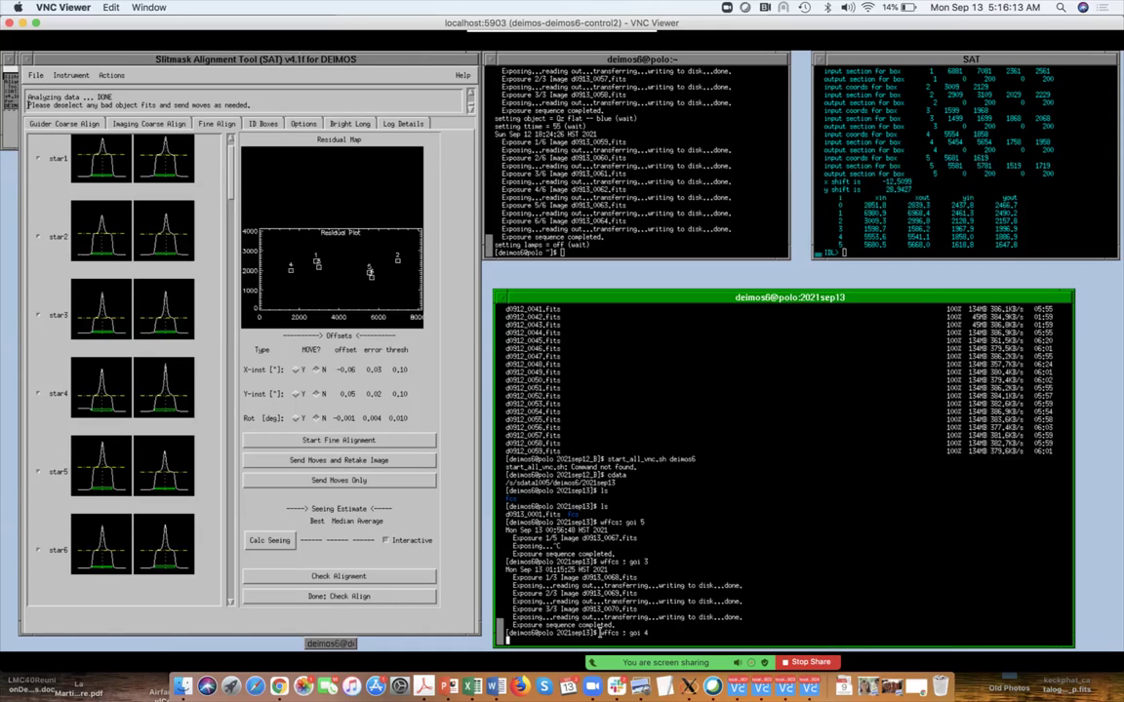
{"action": "left_click_drag", "start_coordinate": [599, 634], "coordinate": [649, 633]}
- Return to the FCS control desktop, set the cross-correlation plot scale to 5.0, and apply the change
{"action": "mouse_move", "coordinate": [691, 667]}
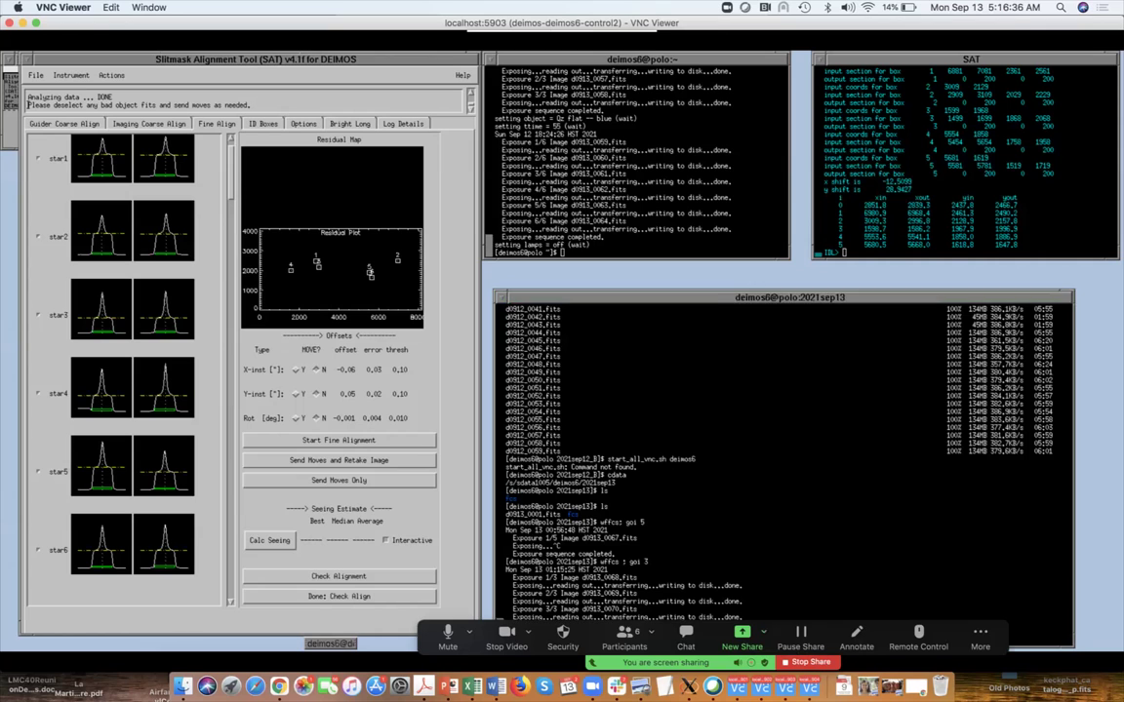
{"action": "left_click", "coordinate": [738, 687]}
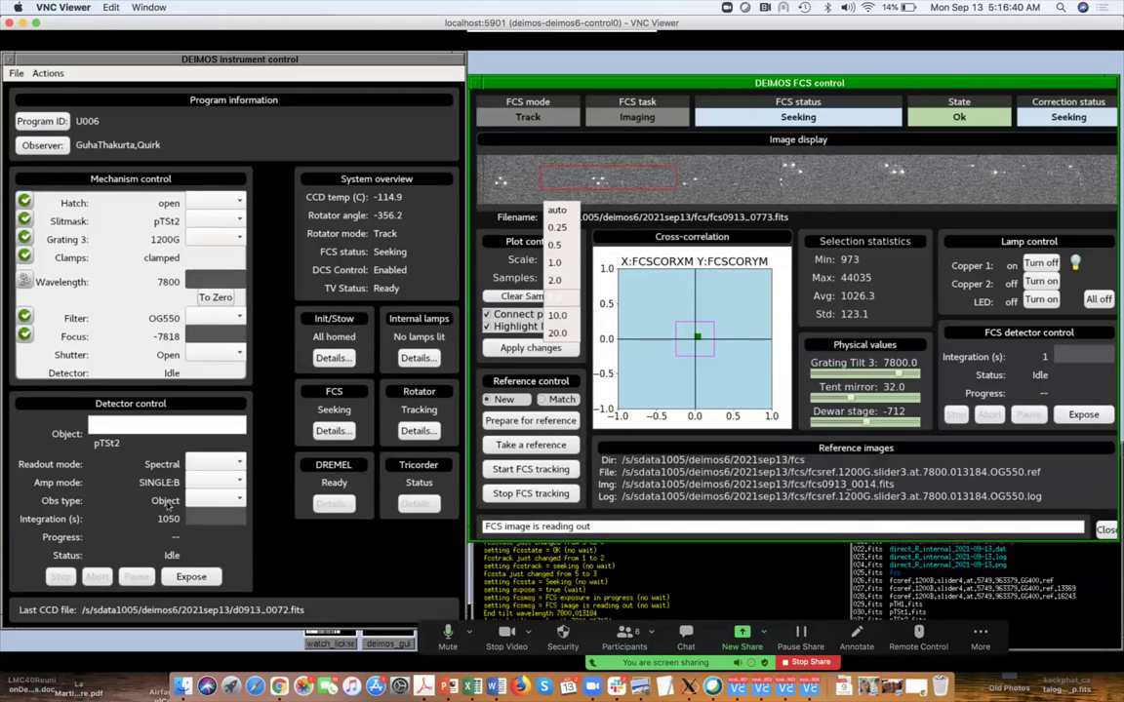
{"action": "left_click", "coordinate": [556, 297]}
{"action": "left_click", "coordinate": [529, 348]}
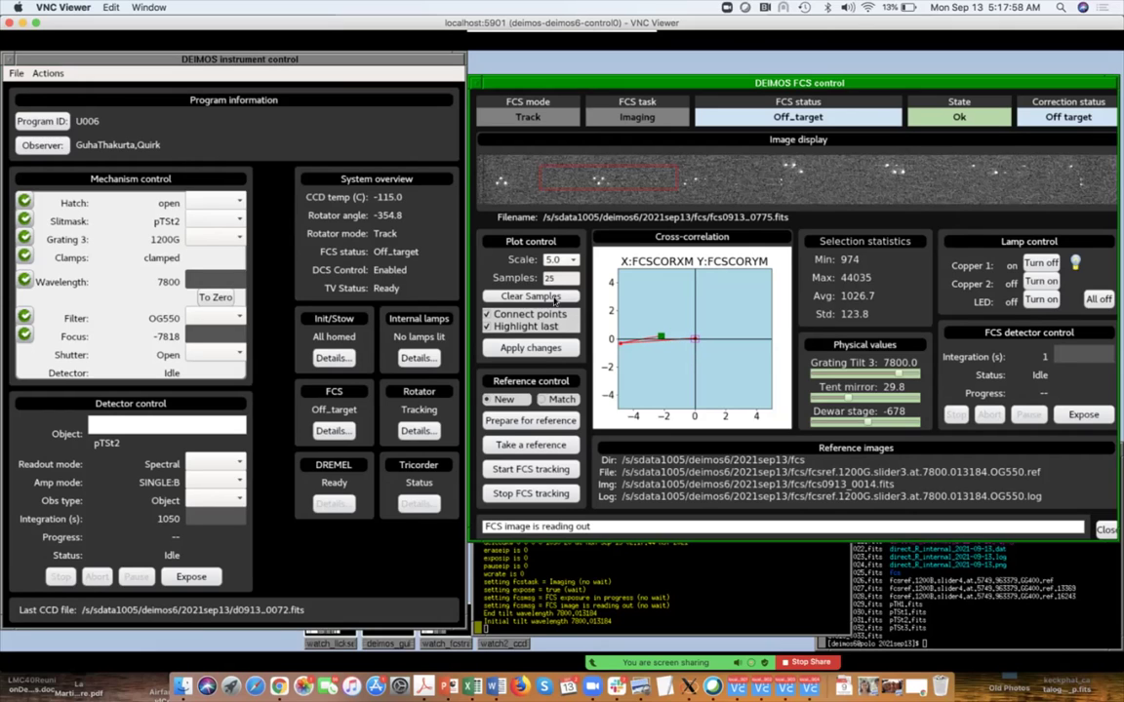
- Narrow the cross-correlation plot scale first to 2.0 and then to 1.0, applying each change
{"action": "left_click", "coordinate": [566, 259]}
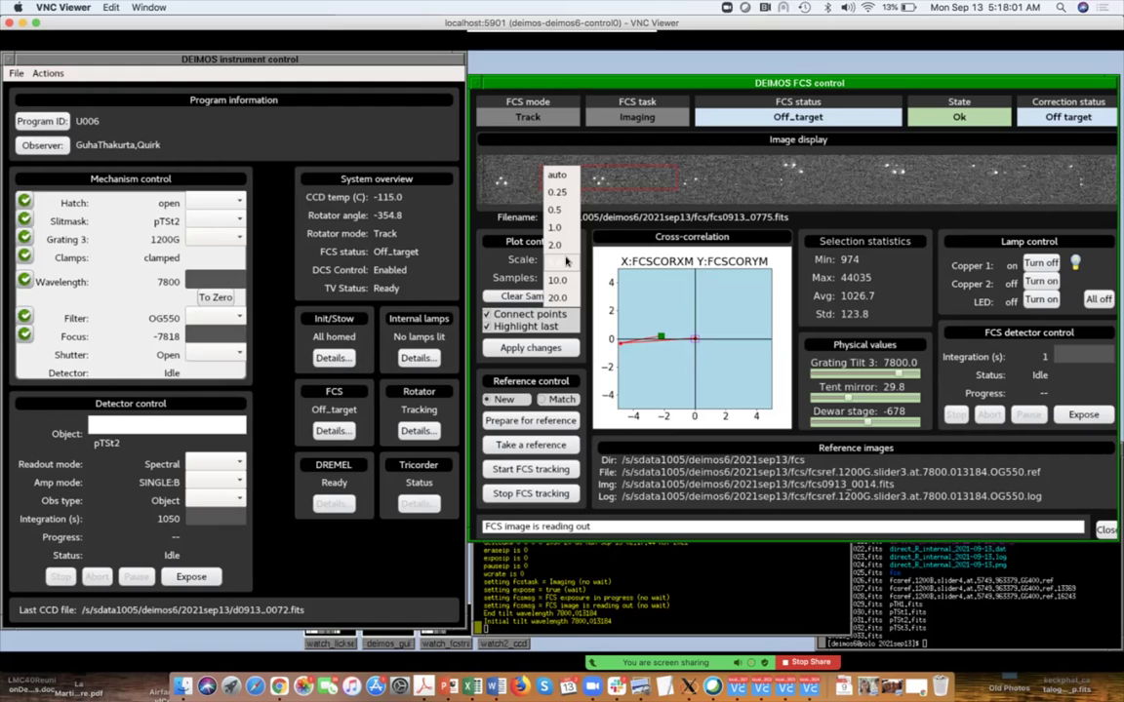
{"action": "left_click", "coordinate": [558, 247]}
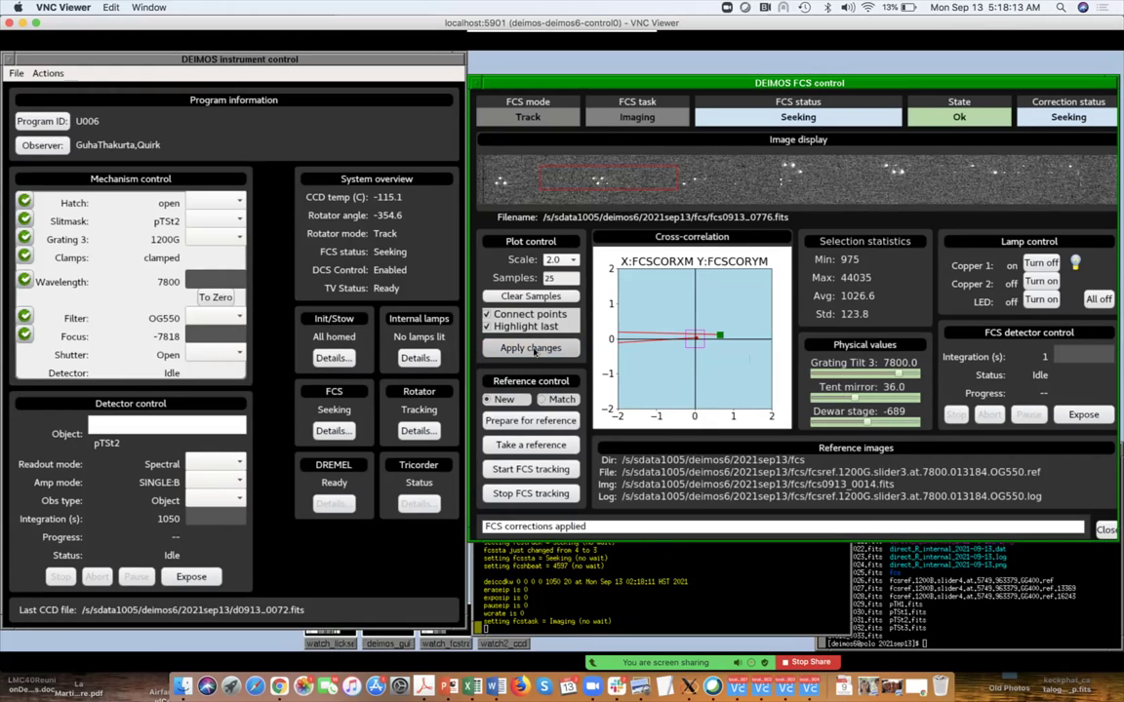
{"action": "left_click", "coordinate": [563, 261]}
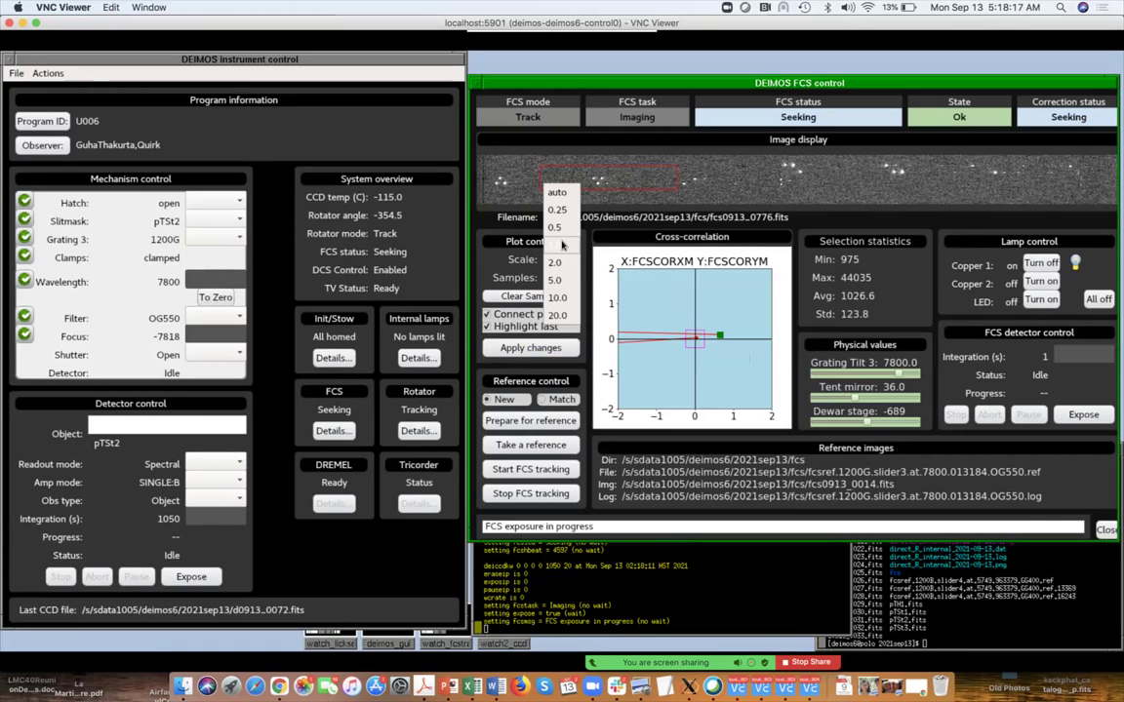
{"action": "left_click", "coordinate": [561, 245]}
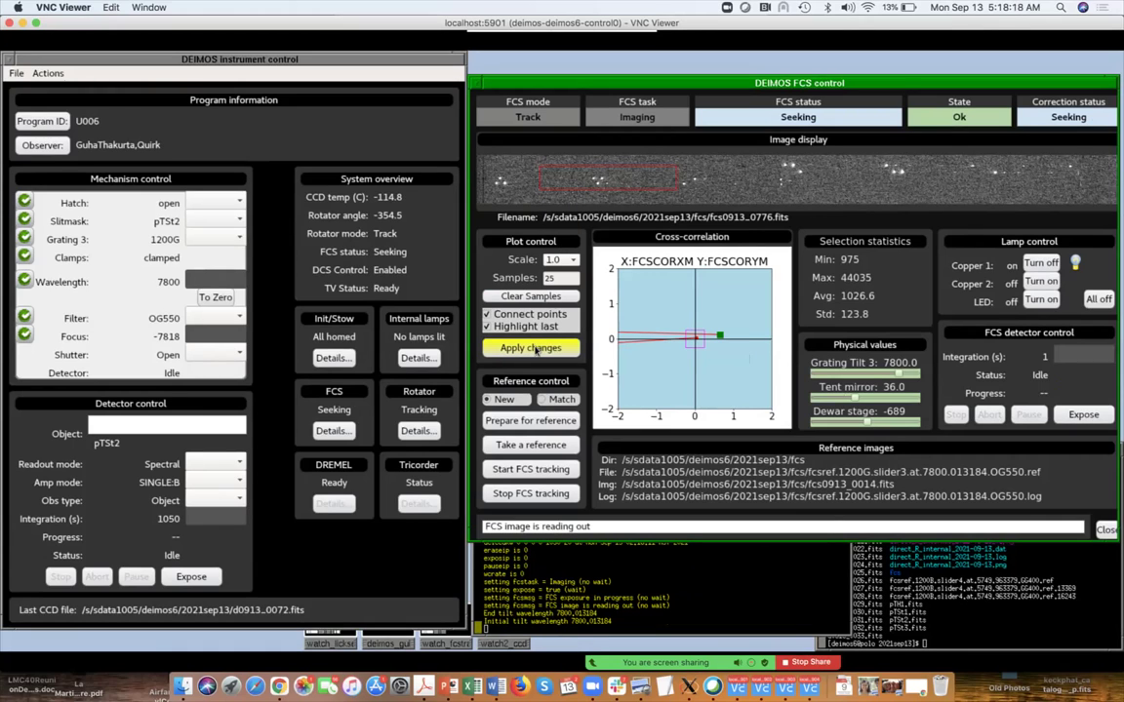
{"action": "left_click", "coordinate": [533, 348]}
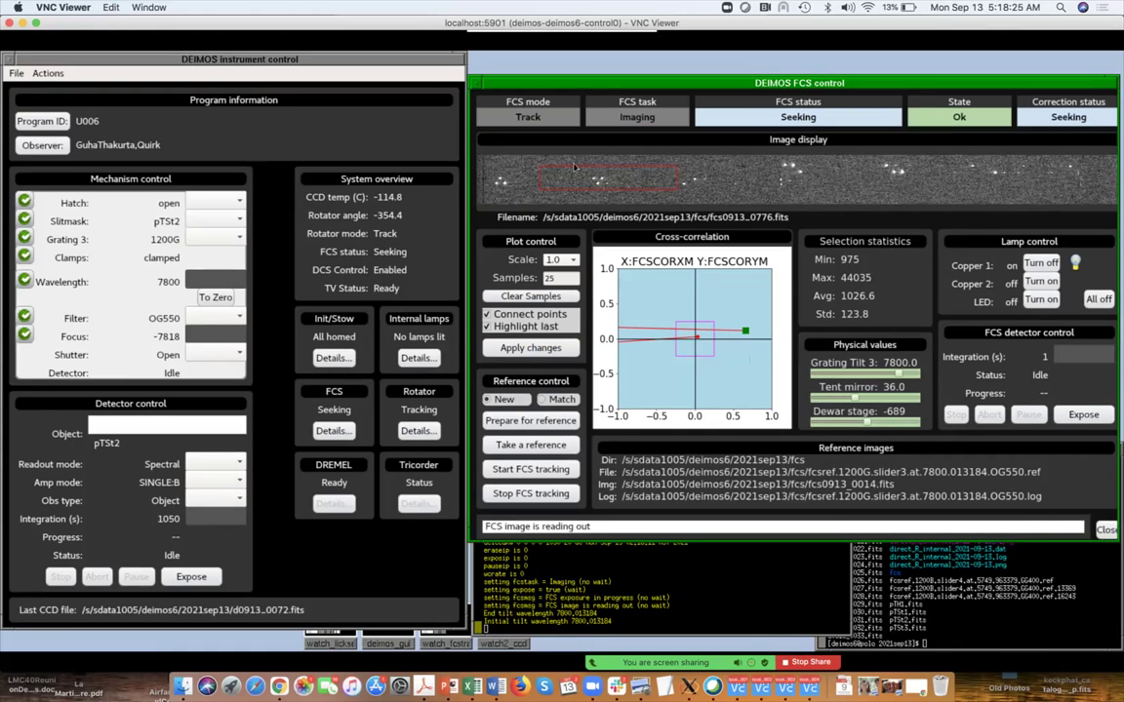
- Tighten the cross-correlation plot scale to 0.5 and refresh the plot
{"action": "left_click", "coordinate": [566, 261]}
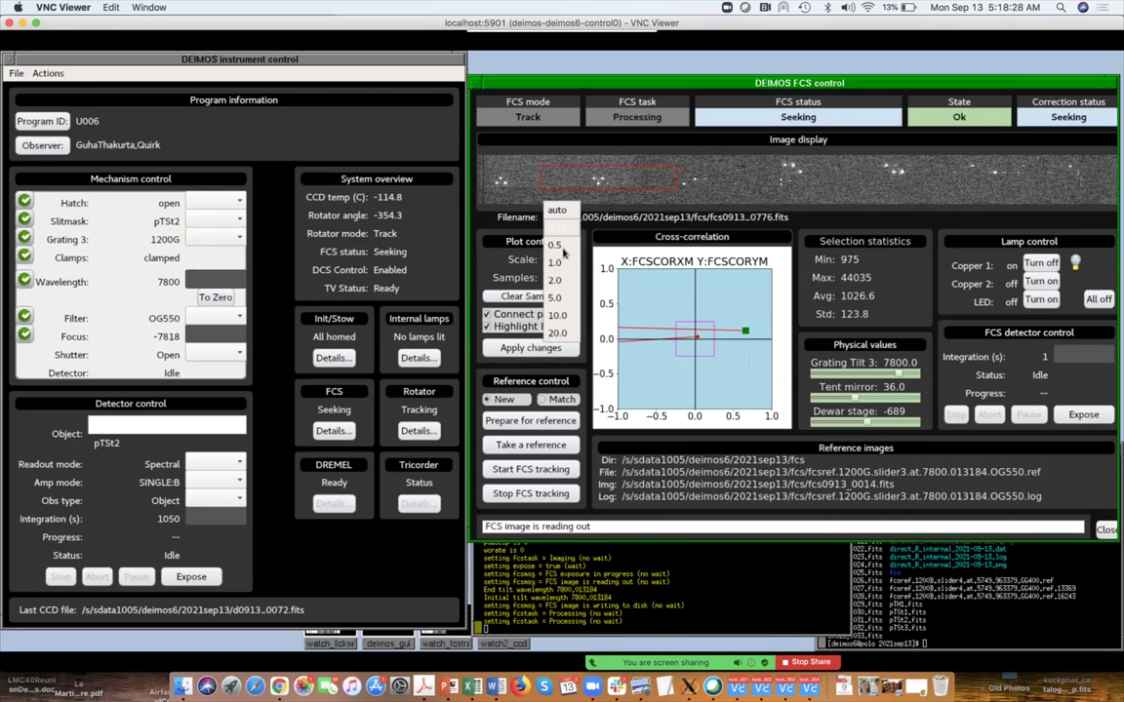
{"action": "left_click", "coordinate": [552, 245]}
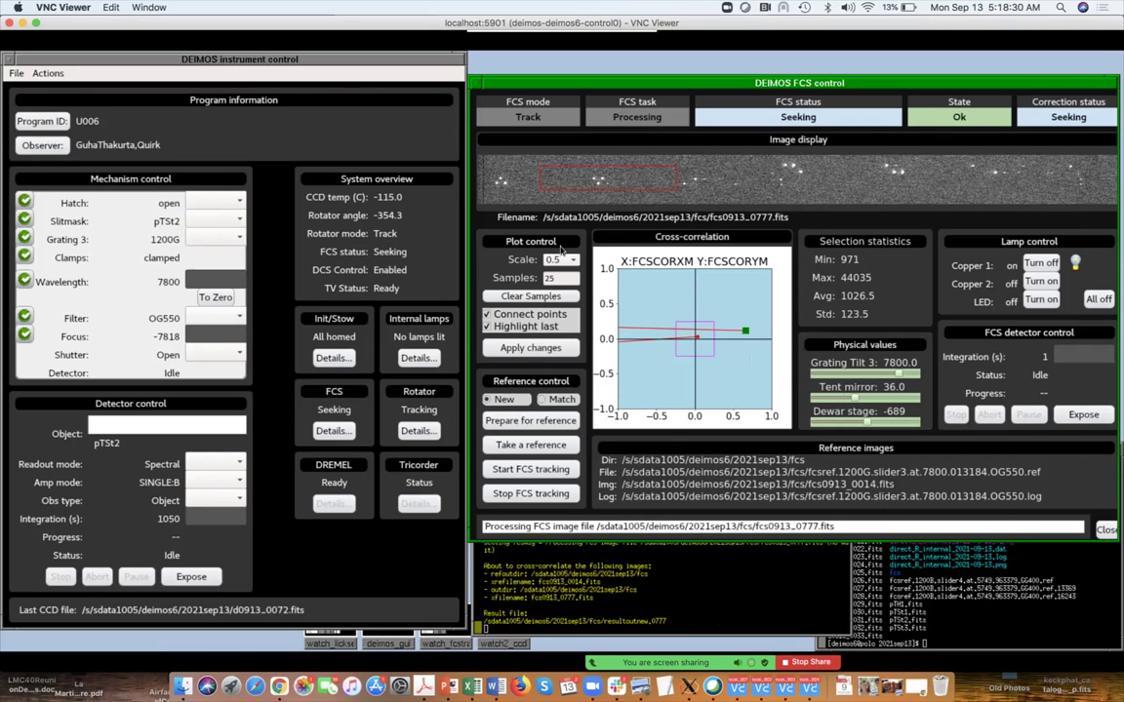
{"action": "left_click", "coordinate": [542, 349]}
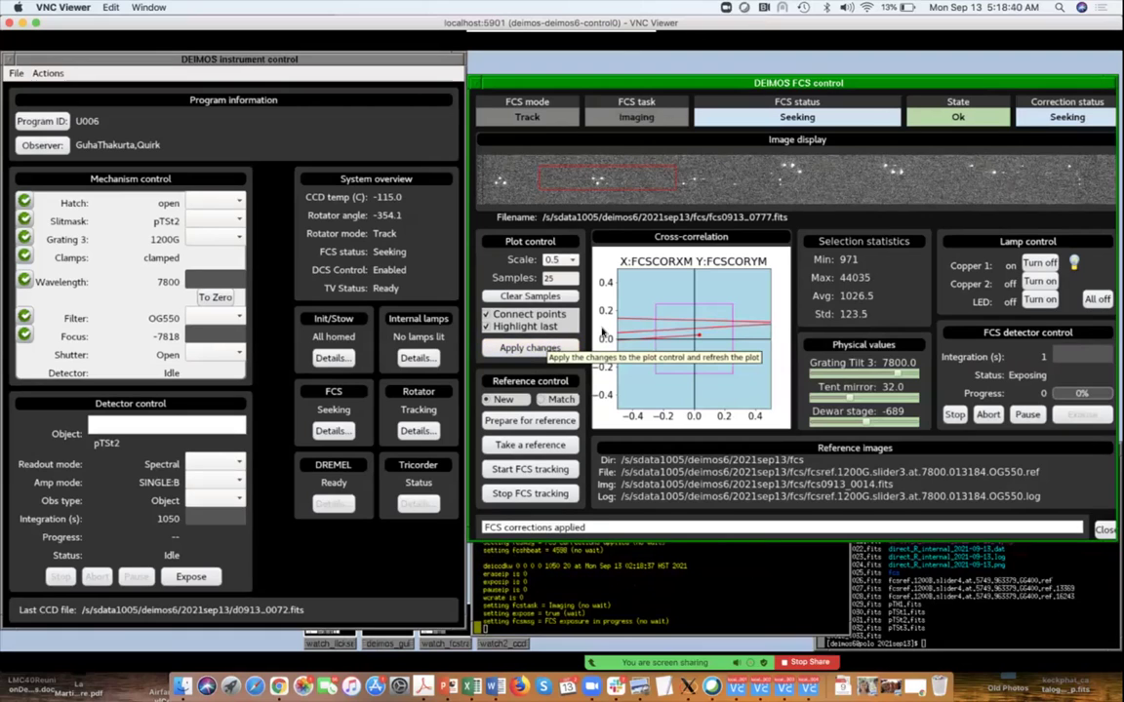
- Clear the samples from the cross-correlation plot and widen its scale to 2.0, applying the change
{"action": "left_click", "coordinate": [544, 296]}
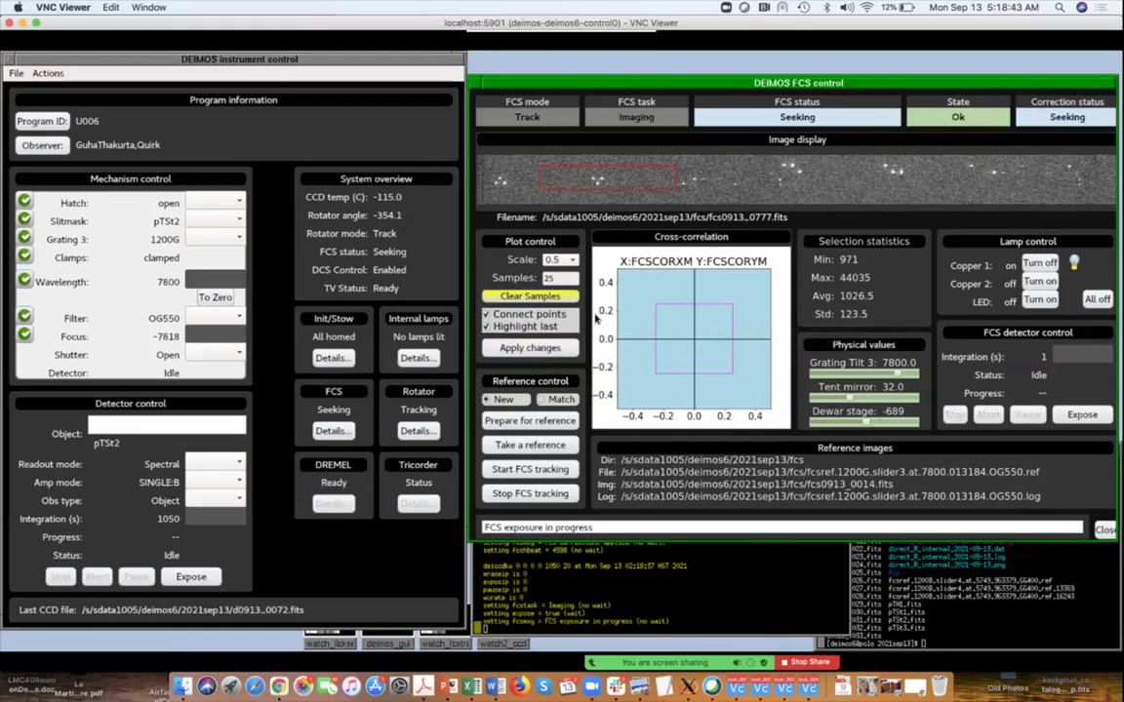
{"action": "left_click", "coordinate": [558, 259]}
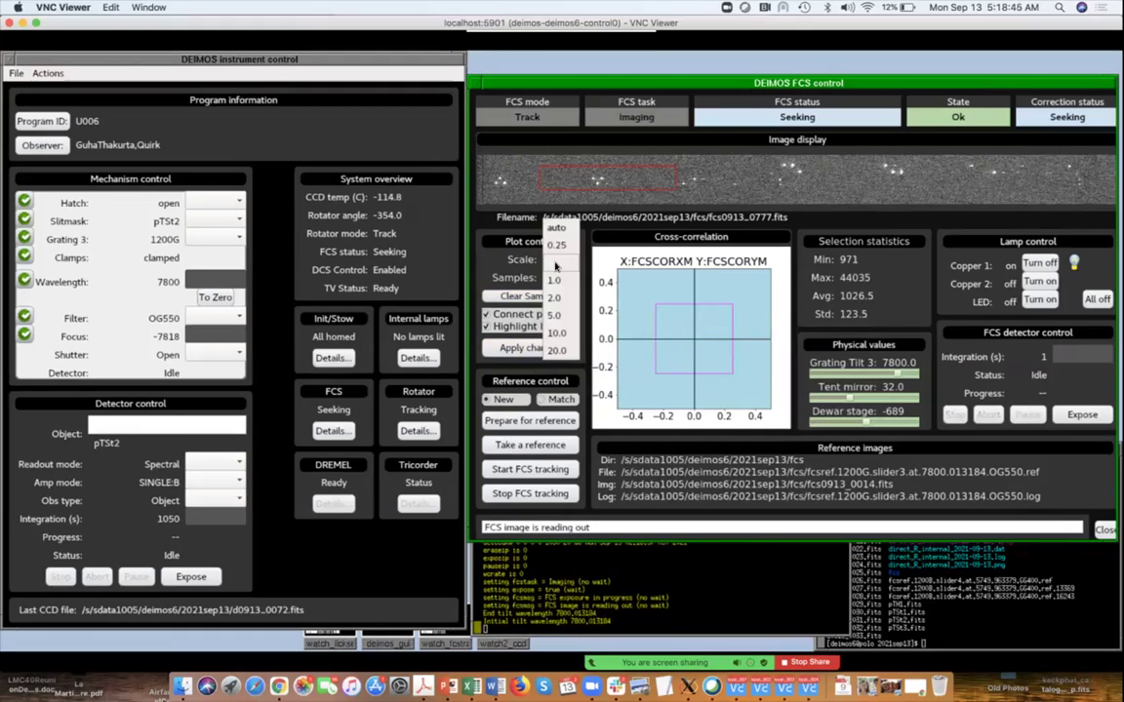
{"action": "left_click", "coordinate": [554, 296]}
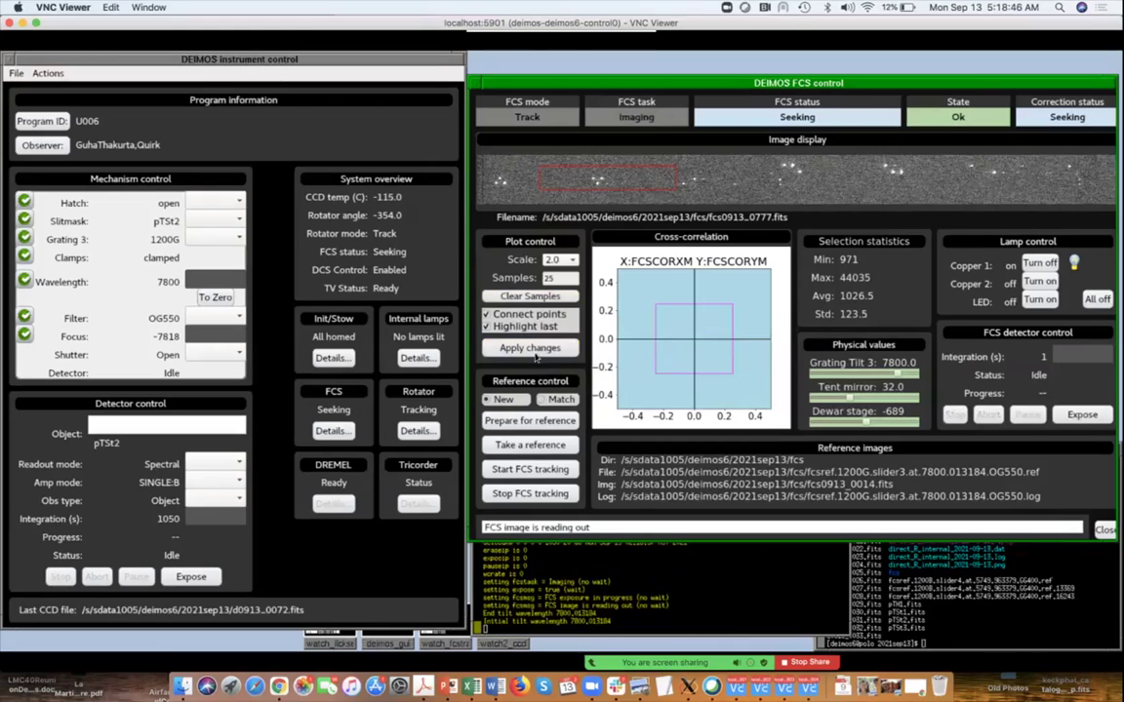
{"action": "left_click", "coordinate": [536, 349]}
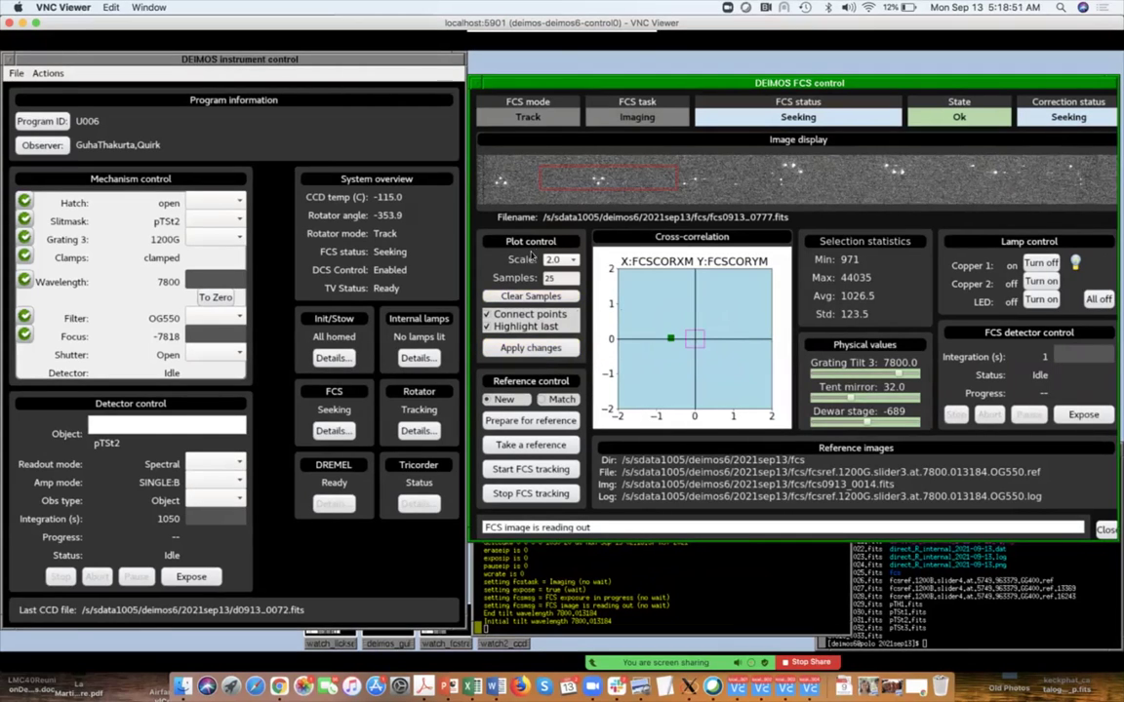
- Step the cross-correlation plot scale down to 1.0 and then to 0.5, applying each change
{"action": "left_click", "coordinate": [566, 260]}
{"action": "left_click", "coordinate": [556, 241]}
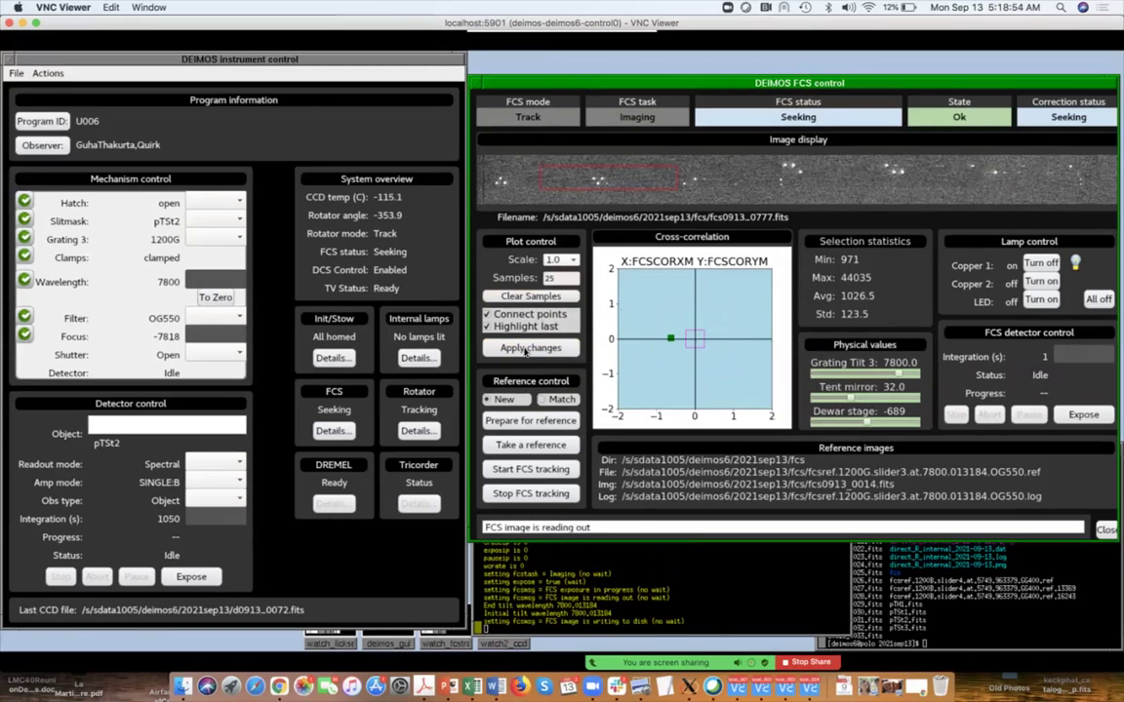
{"action": "left_click", "coordinate": [528, 349]}
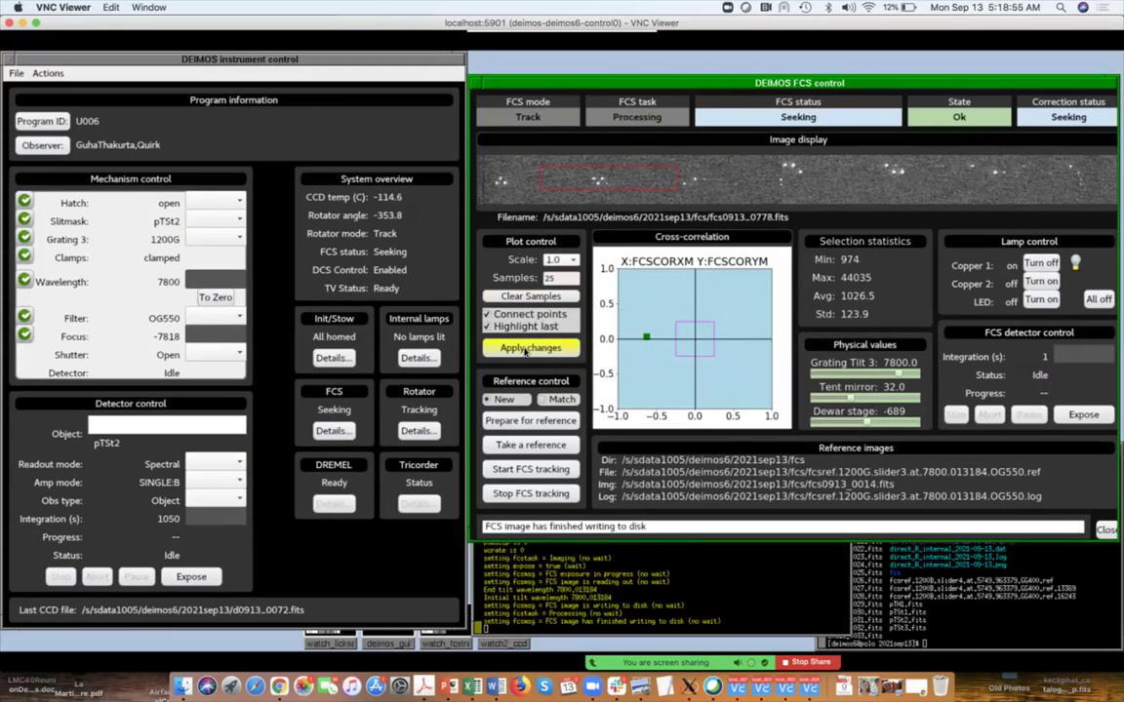
{"action": "left_click", "coordinate": [572, 260]}
{"action": "left_click", "coordinate": [562, 245]}
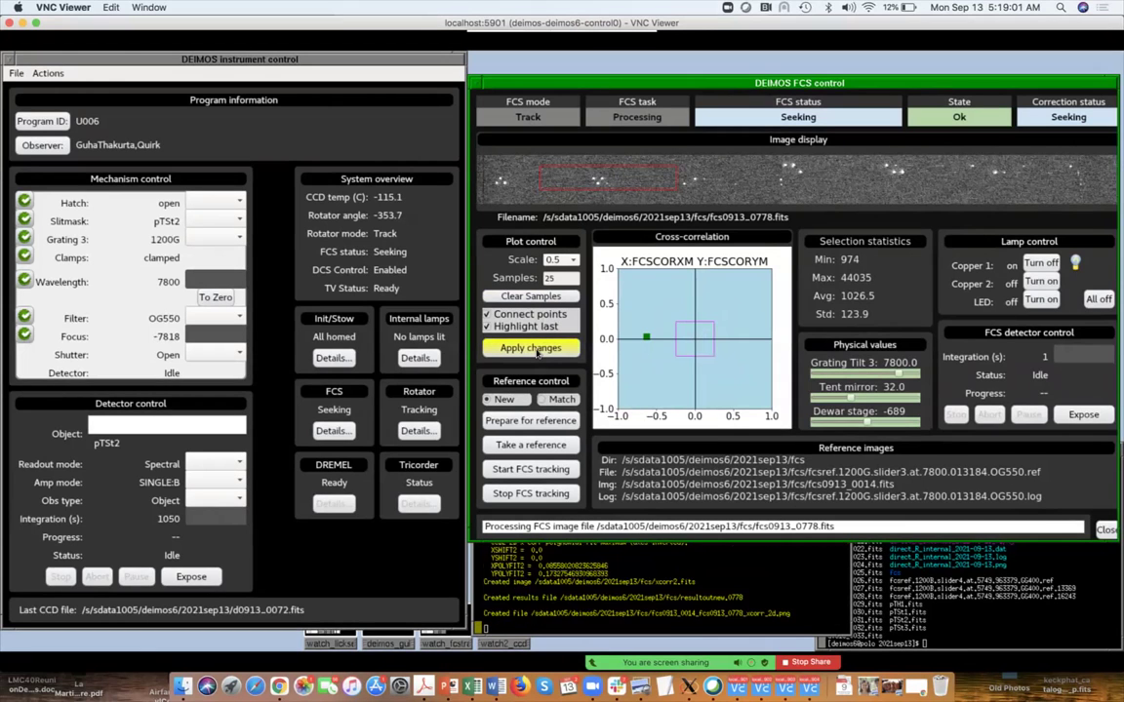
{"action": "left_click", "coordinate": [530, 348]}
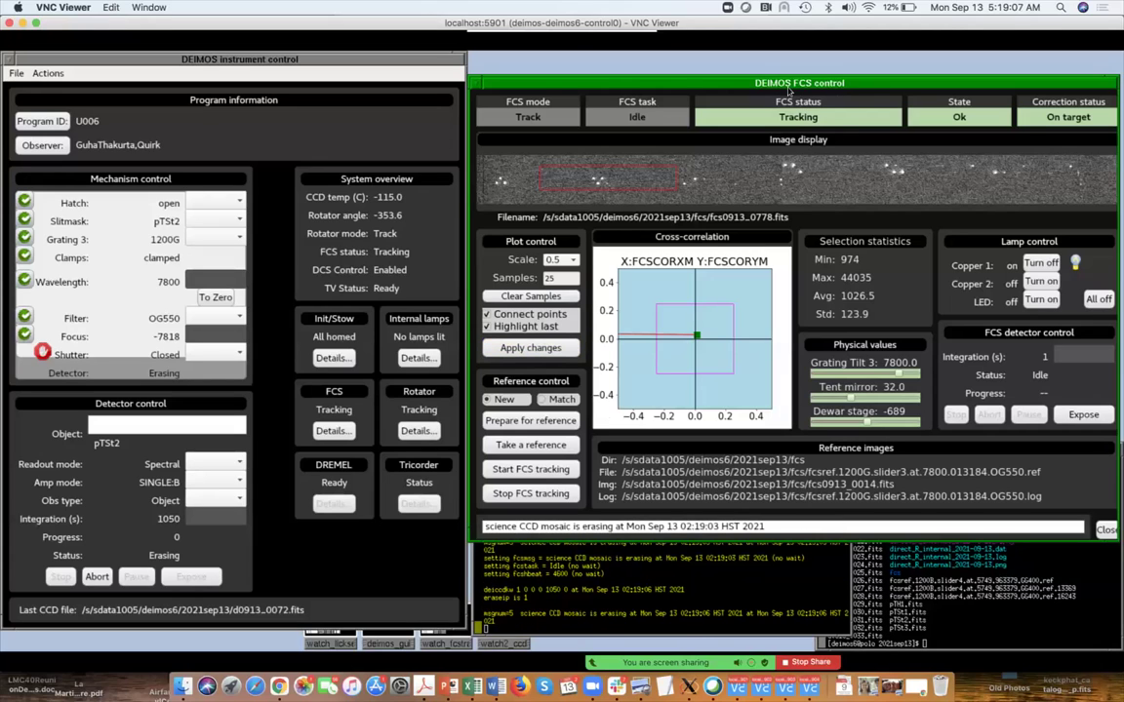
- Set the integration time of the running pTSt2 science exposure to 1035 seconds and apply it
{"action": "left_click", "coordinate": [213, 521]}
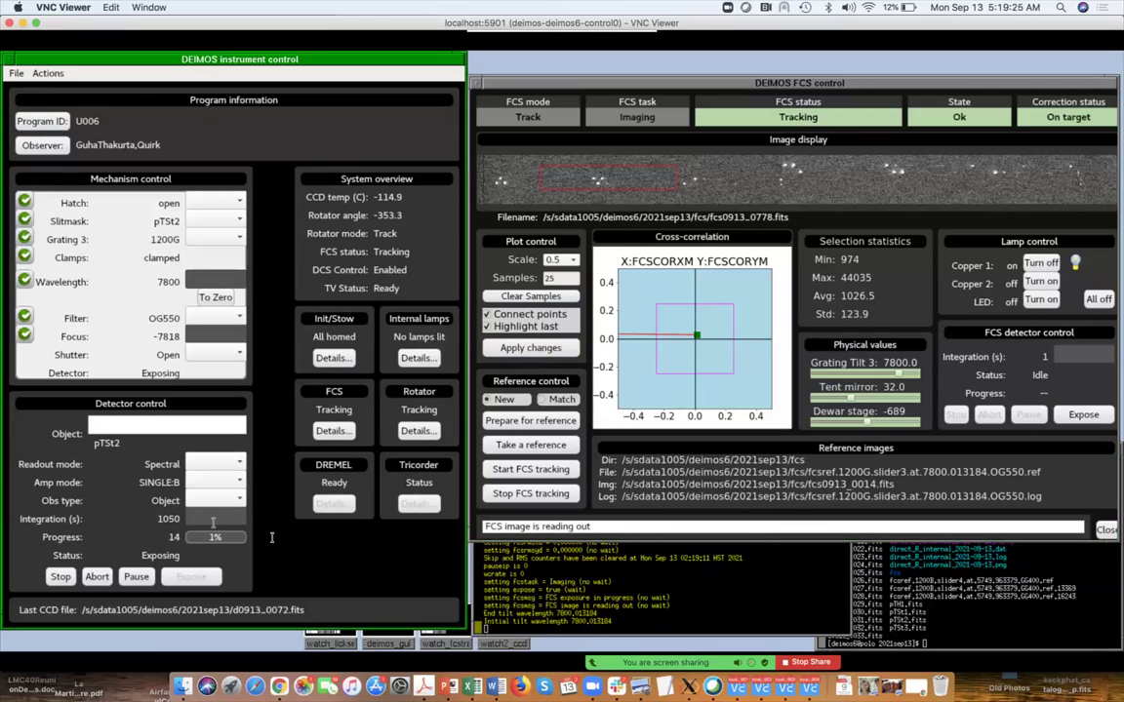
{"action": "type", "text": "1"}
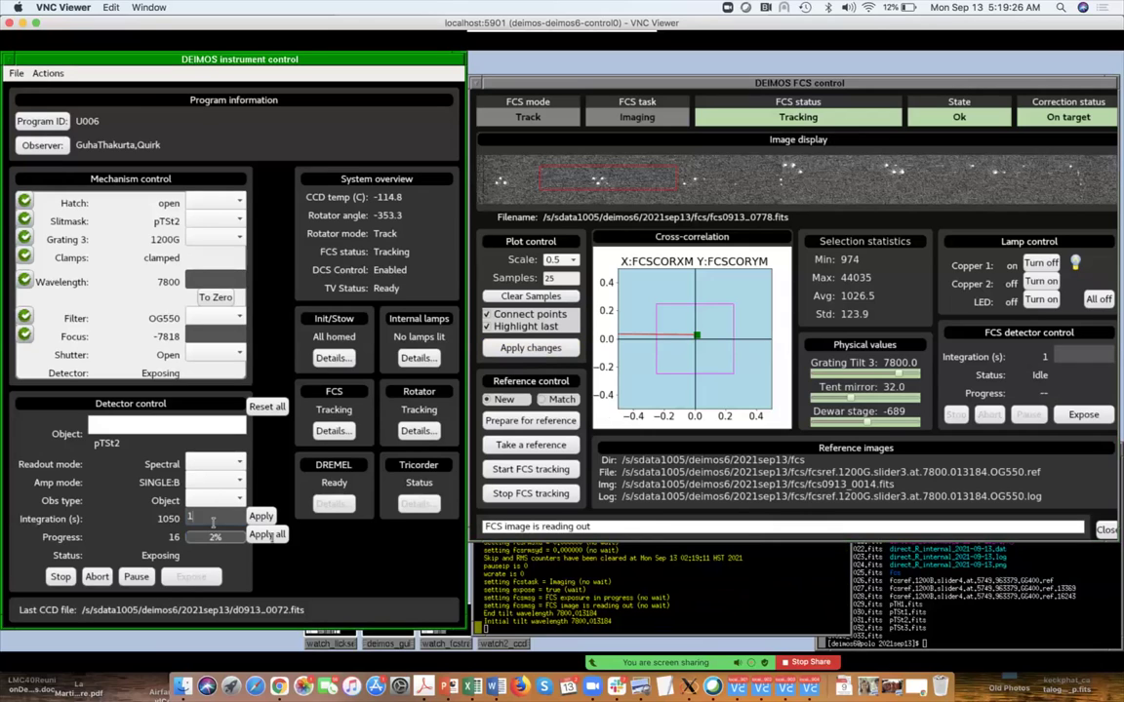
{"action": "type", "text": "035"}
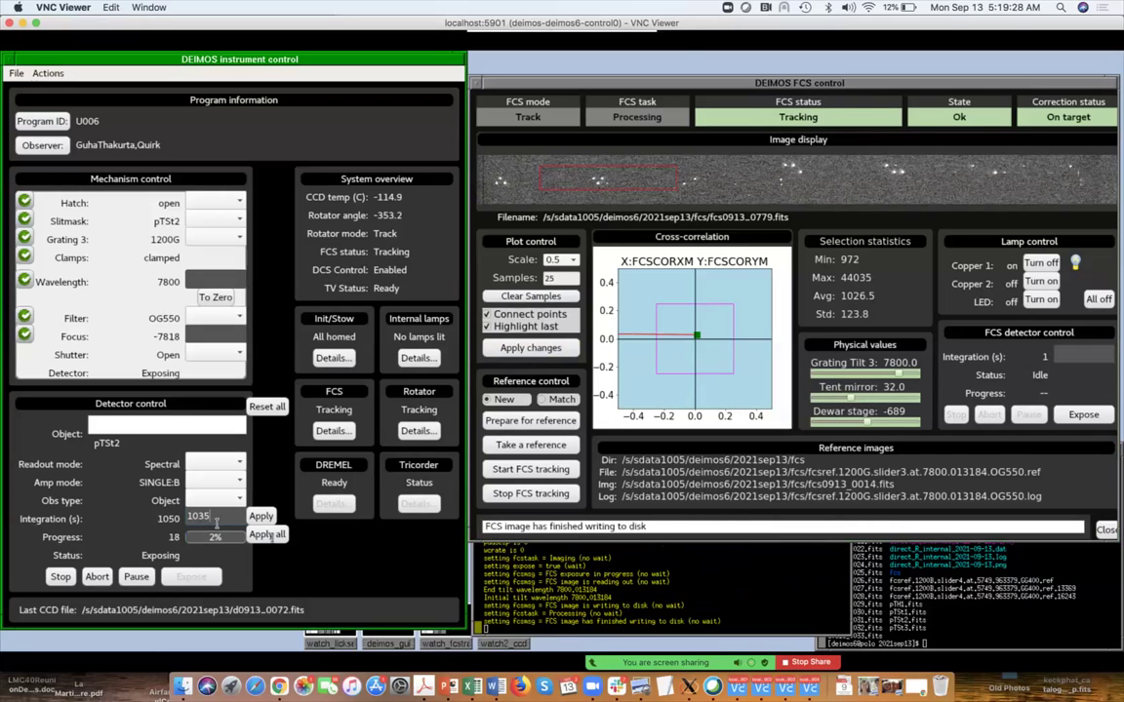
{"action": "left_click", "coordinate": [261, 517]}
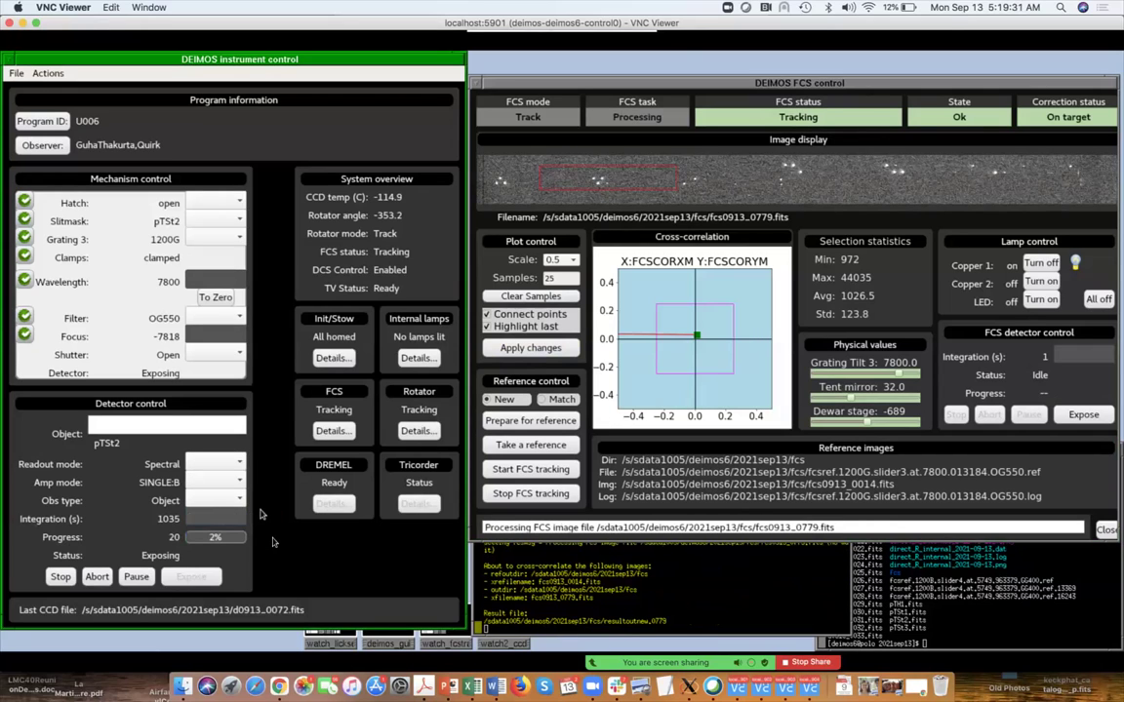